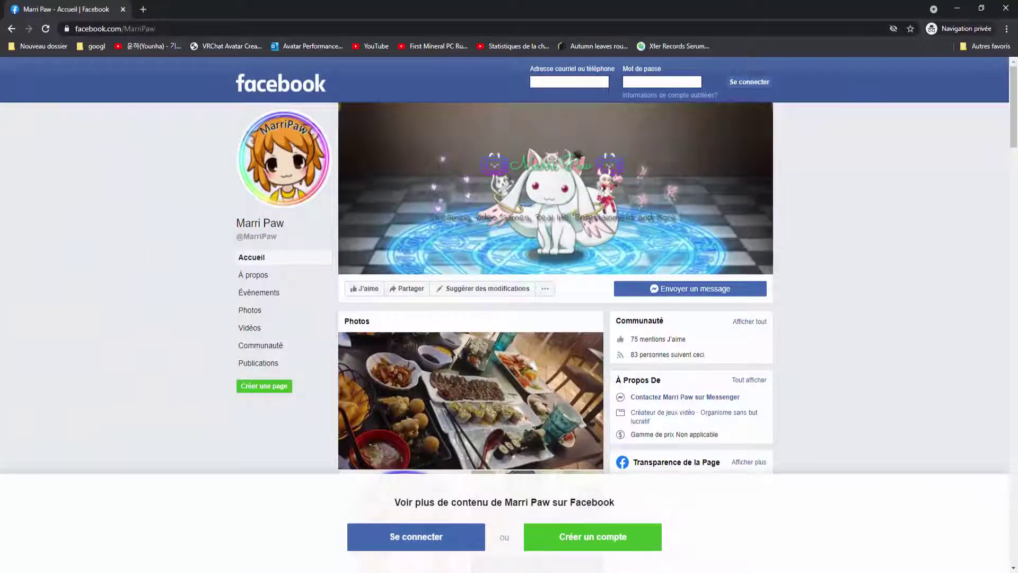
Step: Scroll down to the pinned post and expand it to reveal both Google Drive package links
{"action": "scroll", "coordinate": [357, 393], "scroll_direction": "down", "scroll_amount": 7}
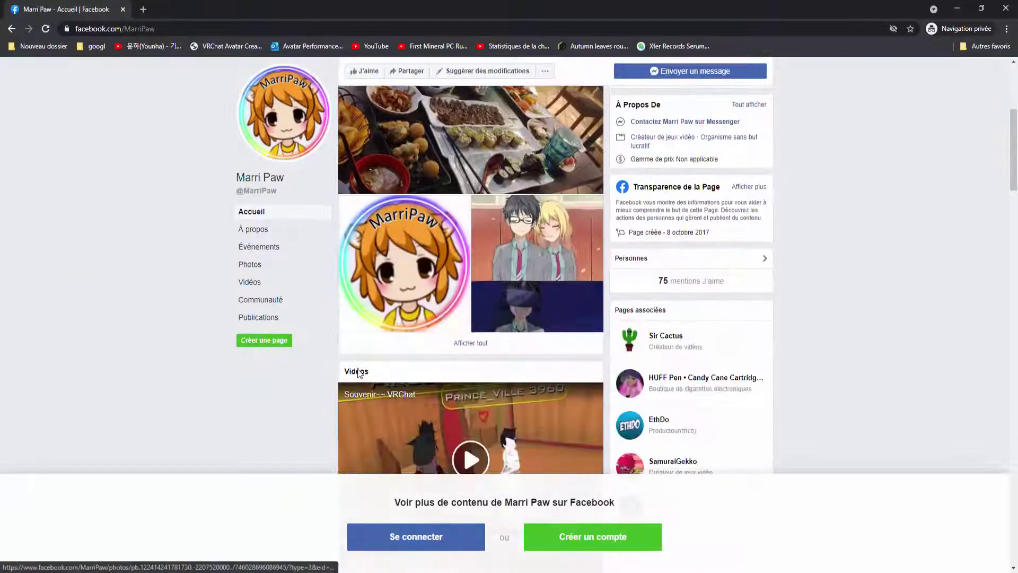
{"action": "scroll", "coordinate": [359, 373], "scroll_direction": "down", "scroll_amount": 5}
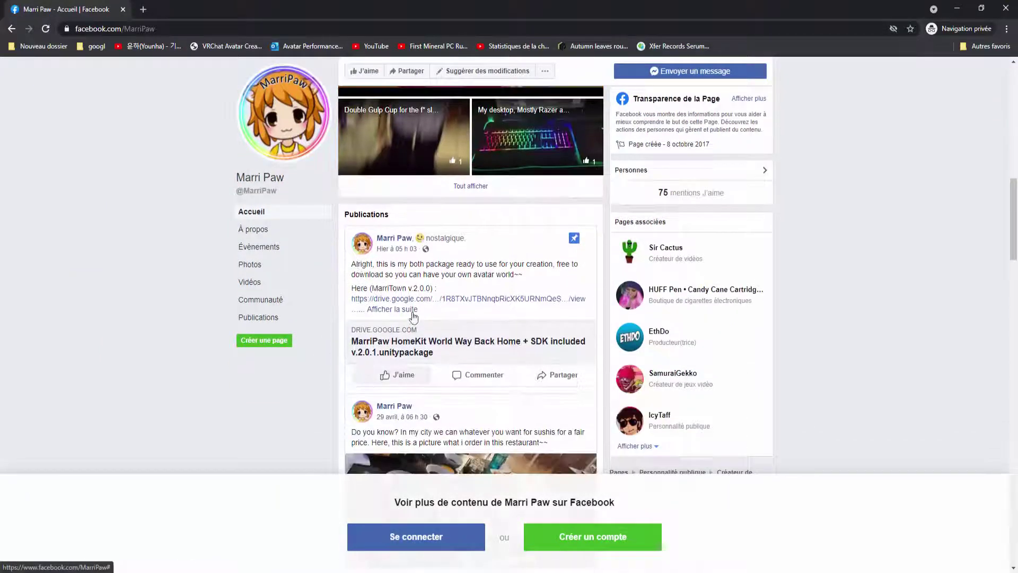
{"action": "left_click", "coordinate": [395, 310]}
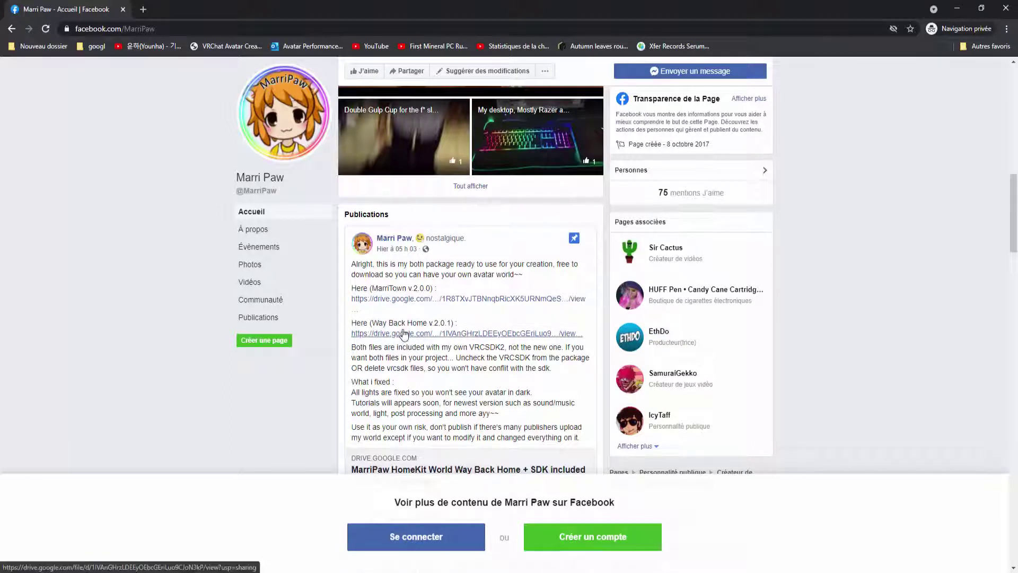
Step: Open the MarriTown and Way Back Home Drive links in new tabs
{"action": "right_click", "coordinate": [421, 306]}
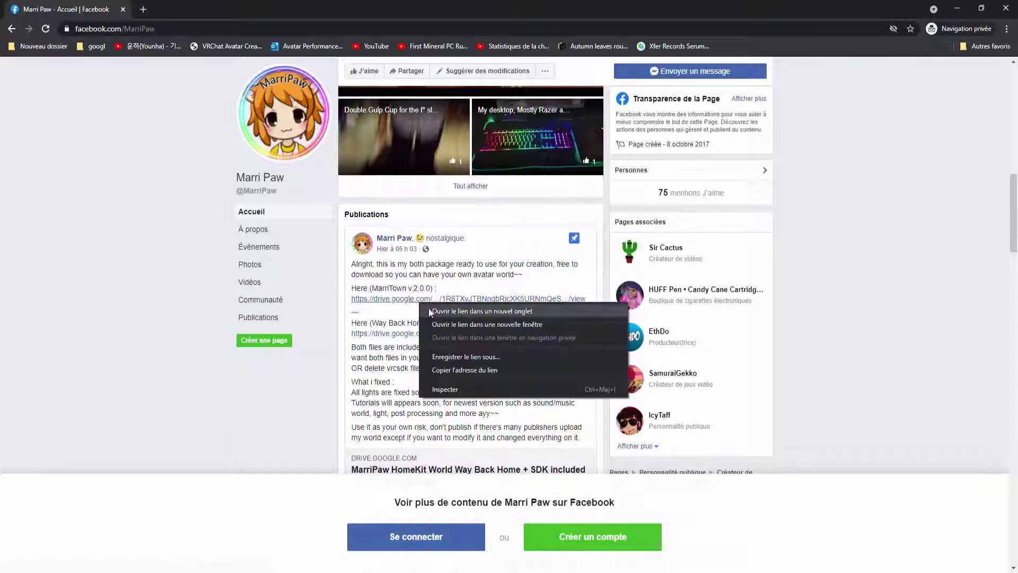
{"action": "left_click", "coordinate": [446, 313]}
{"action": "right_click", "coordinate": [416, 334]}
{"action": "left_click", "coordinate": [441, 340]}
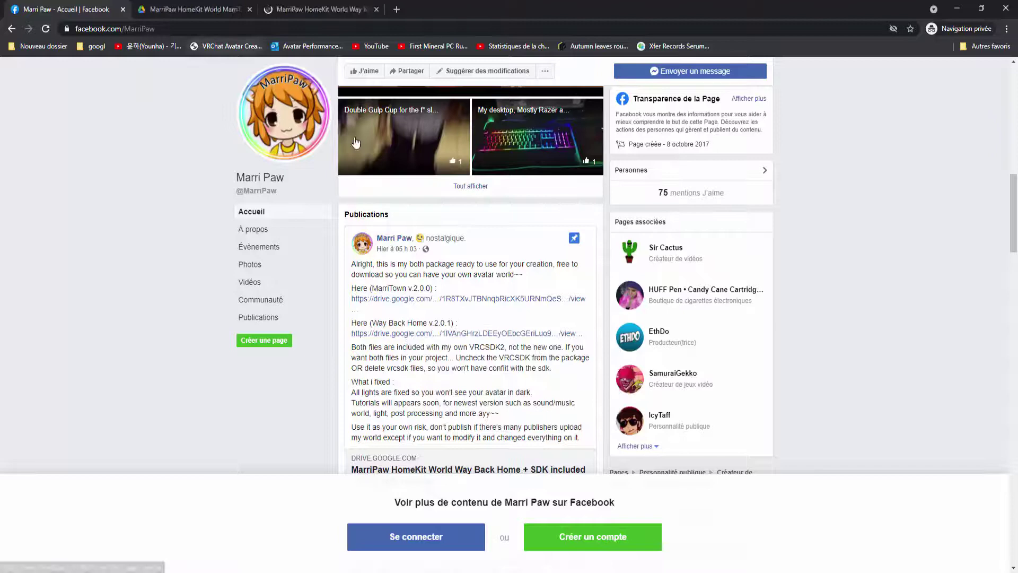
Step: Download the MarriTown package despite the virus-scan warning
{"action": "left_click", "coordinate": [203, 9]}
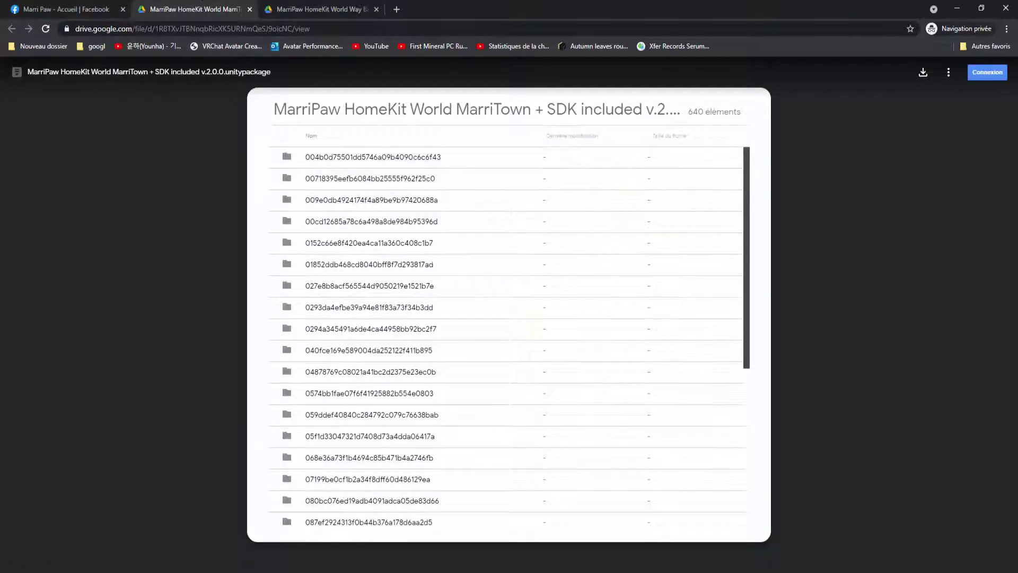
{"action": "left_click", "coordinate": [923, 72]}
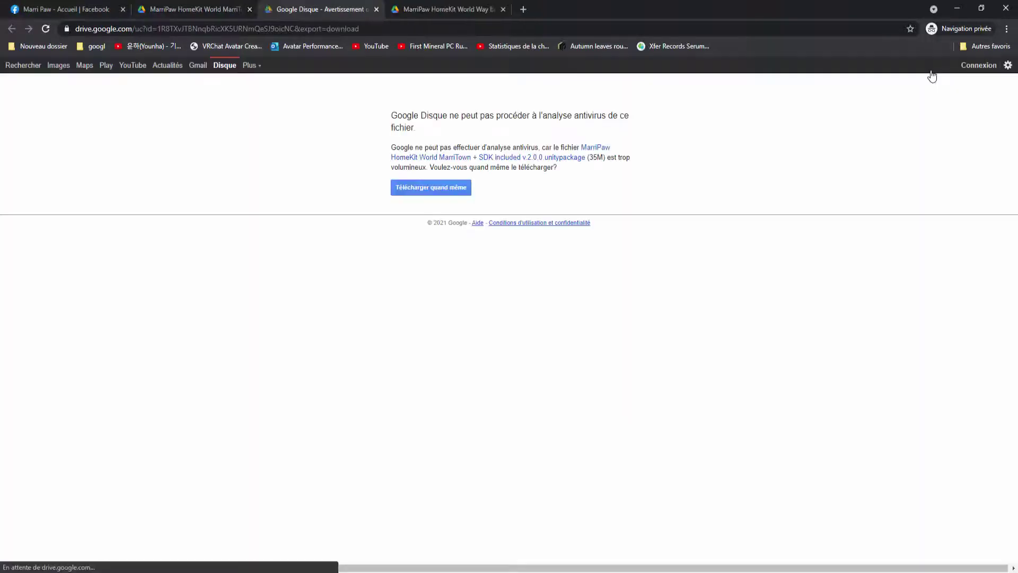
{"action": "left_click", "coordinate": [428, 183]}
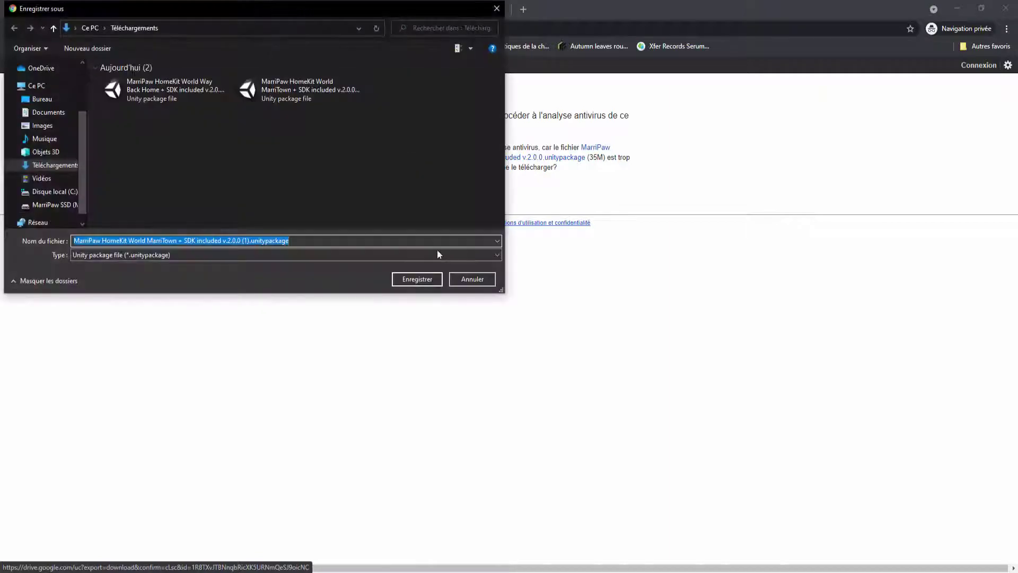
Step: Download the Way Back Home package anyway, cancel the duplicate save, and close Chrome
{"action": "left_click", "coordinate": [485, 281]}
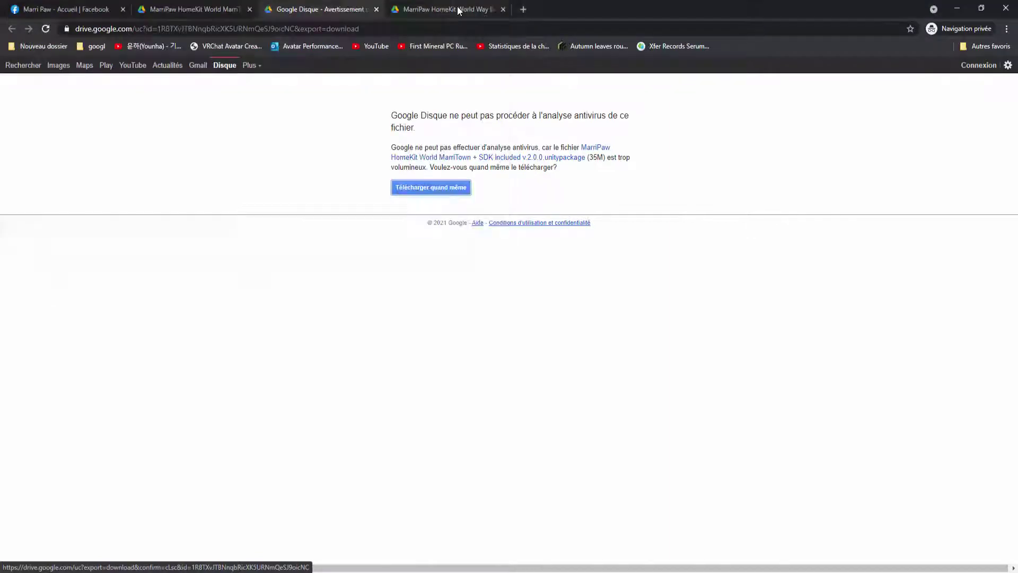
{"action": "key", "text": "ctrl+Tab"}
{"action": "left_click", "coordinate": [924, 72]}
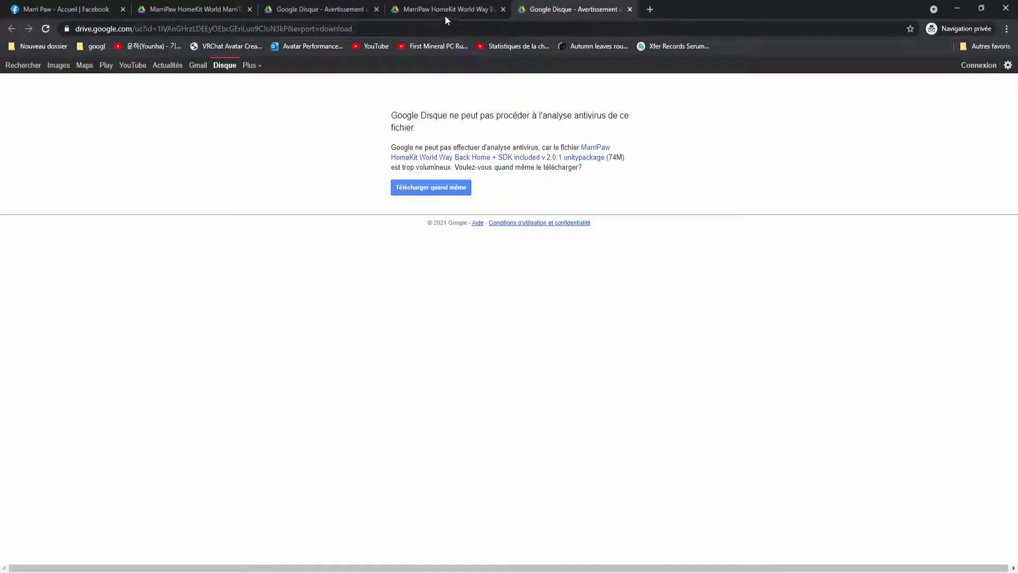
{"action": "left_click", "coordinate": [438, 193]}
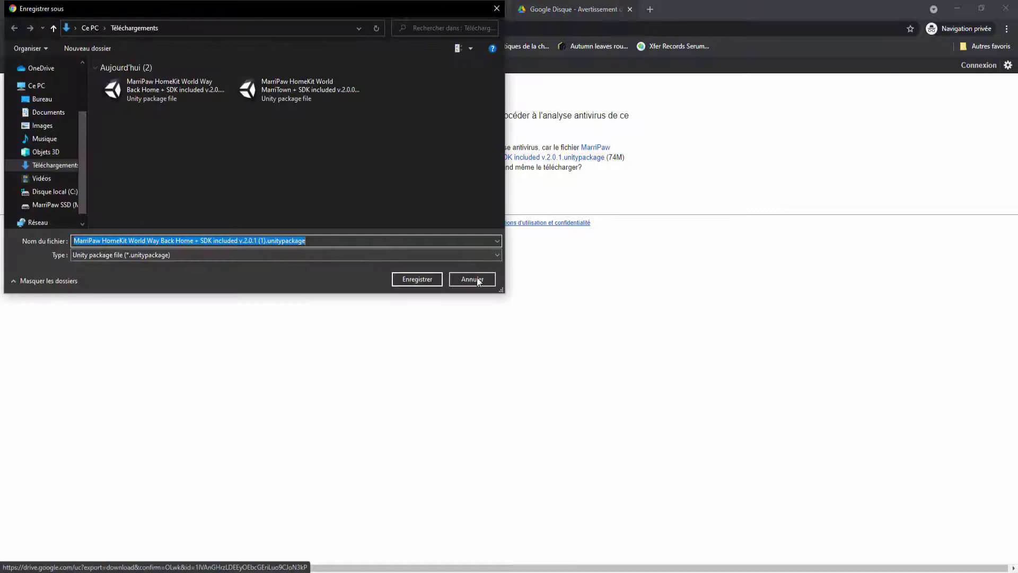
{"action": "left_click", "coordinate": [472, 279]}
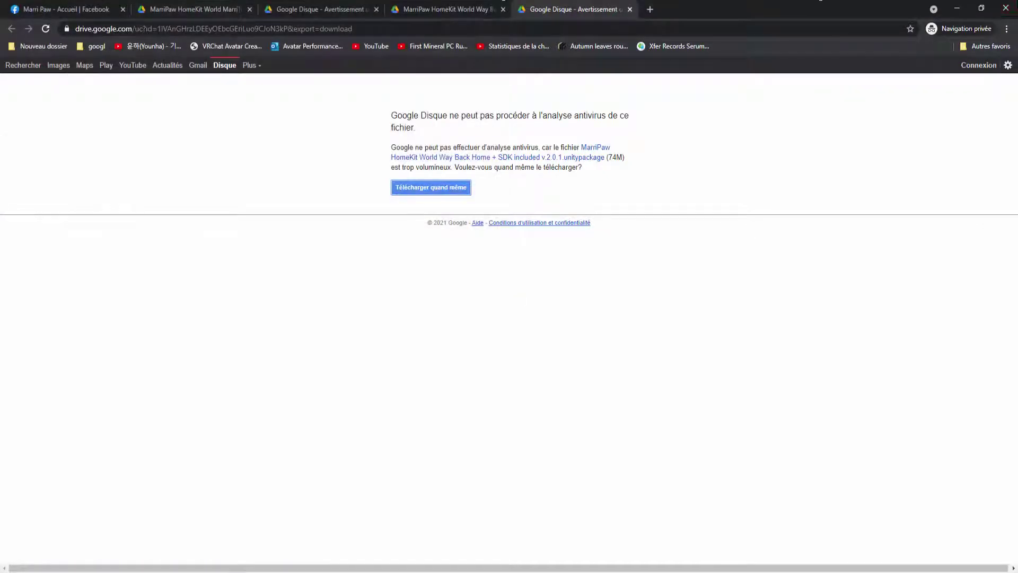
{"action": "left_click", "coordinate": [1006, 7]}
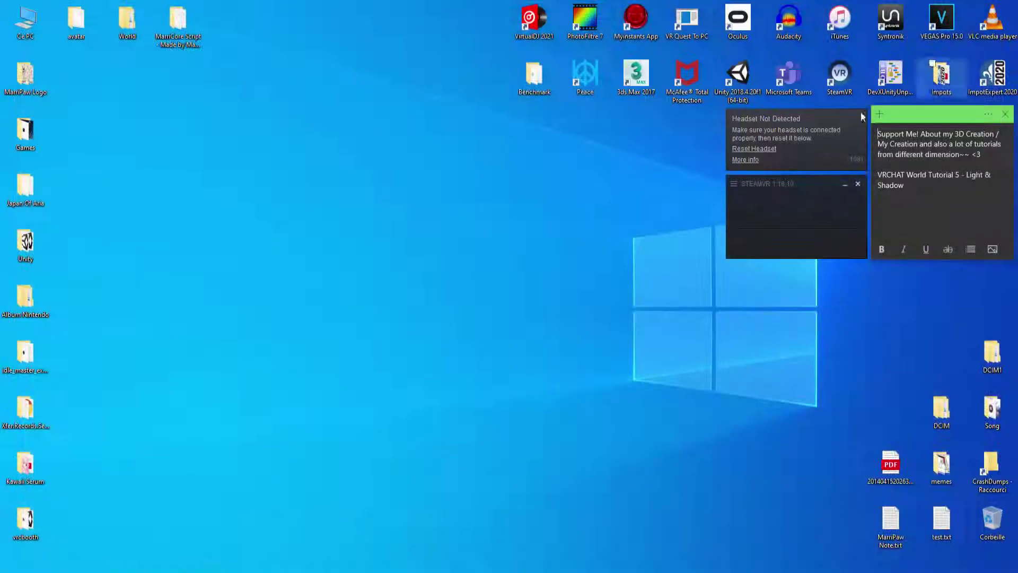
Step: Launch Unity 2018.4.20f1 and create a new 3D project named 'Test 1'
{"action": "double_click", "coordinate": [740, 88]}
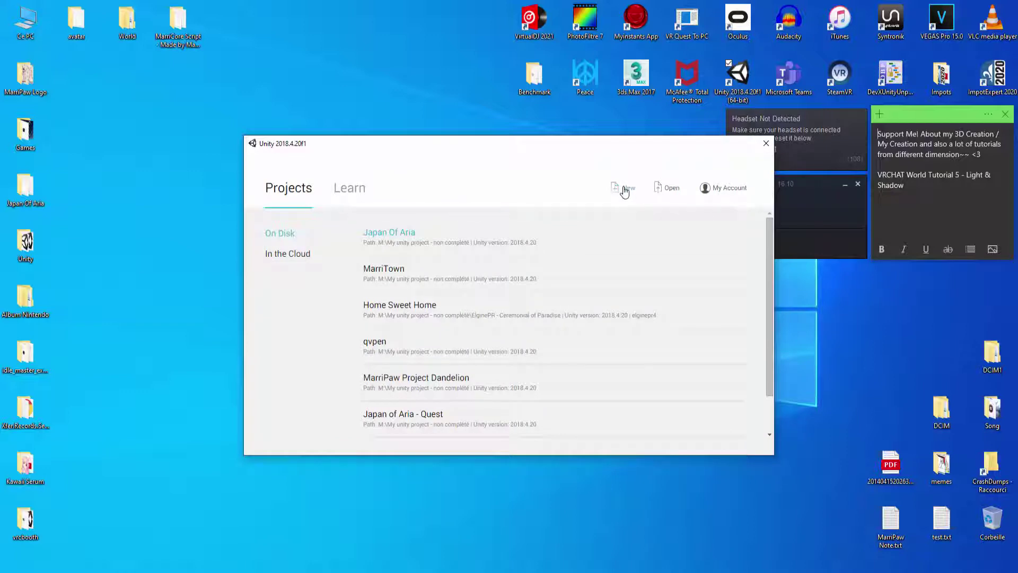
{"action": "left_click_drag", "start_coordinate": [709, 150], "coordinate": [613, 144]}
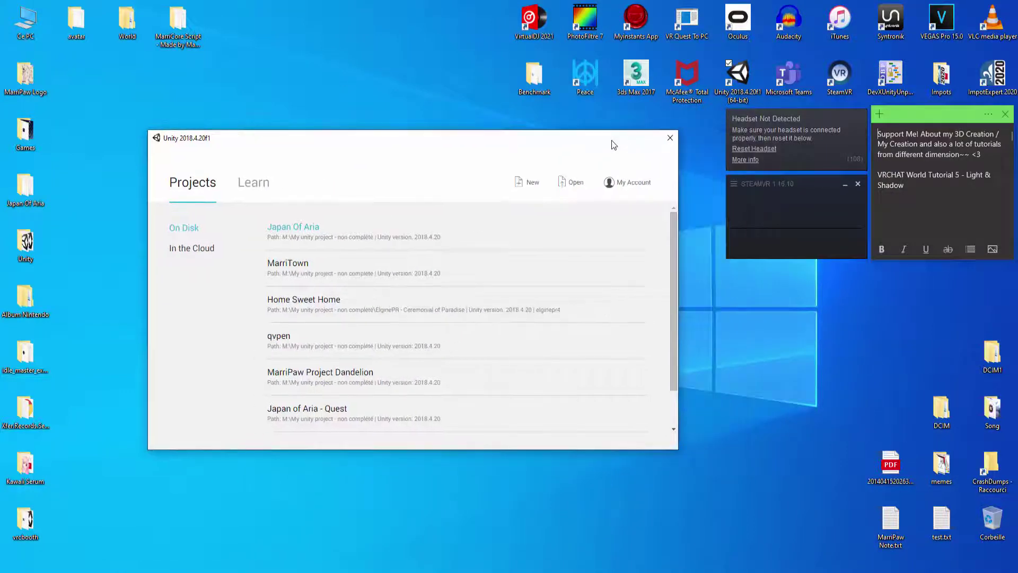
{"action": "left_click", "coordinate": [520, 183]}
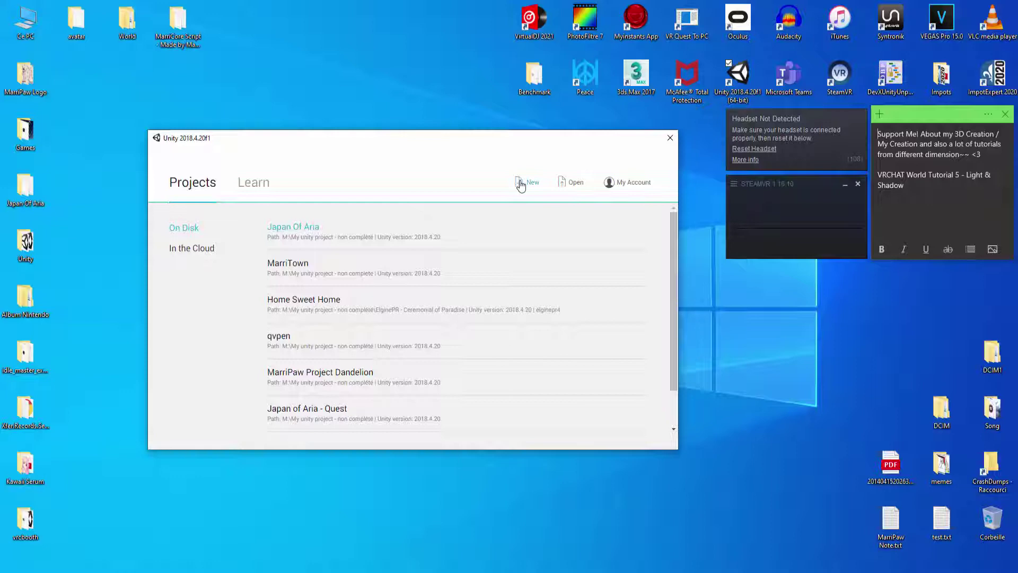
{"action": "triple_click", "coordinate": [336, 264]}
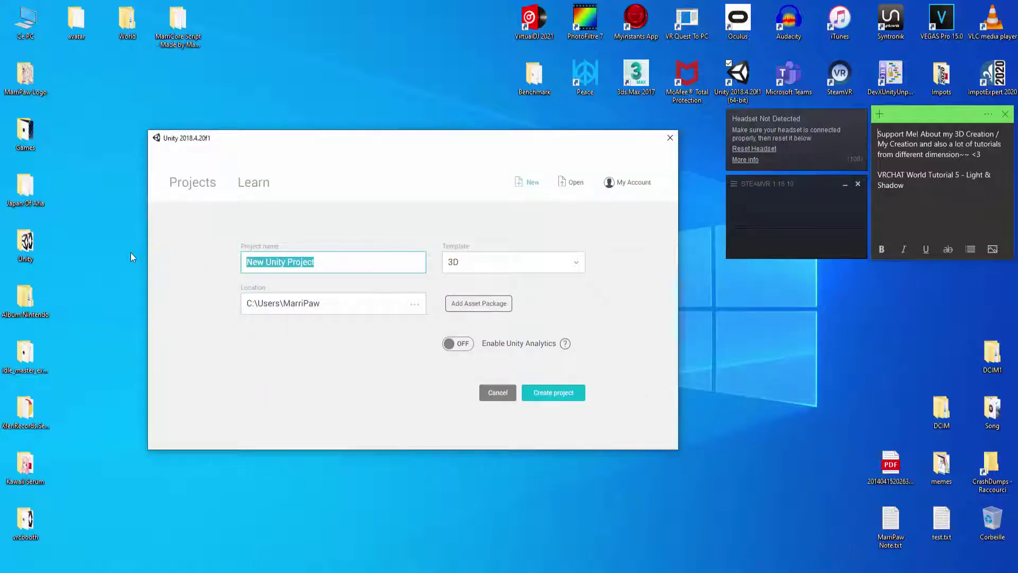
{"action": "type", "text": "Test 1"}
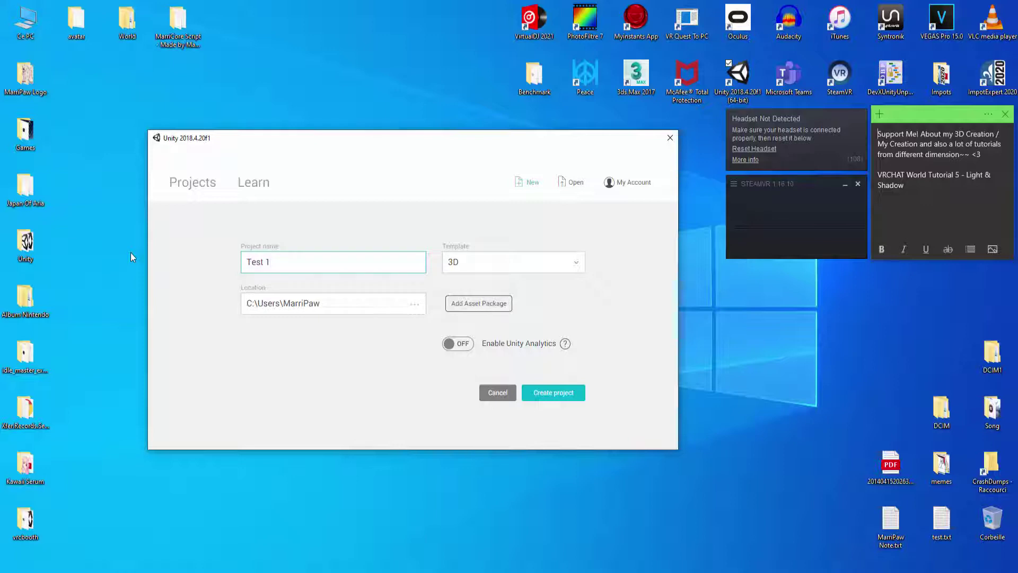
{"action": "key", "text": "Return"}
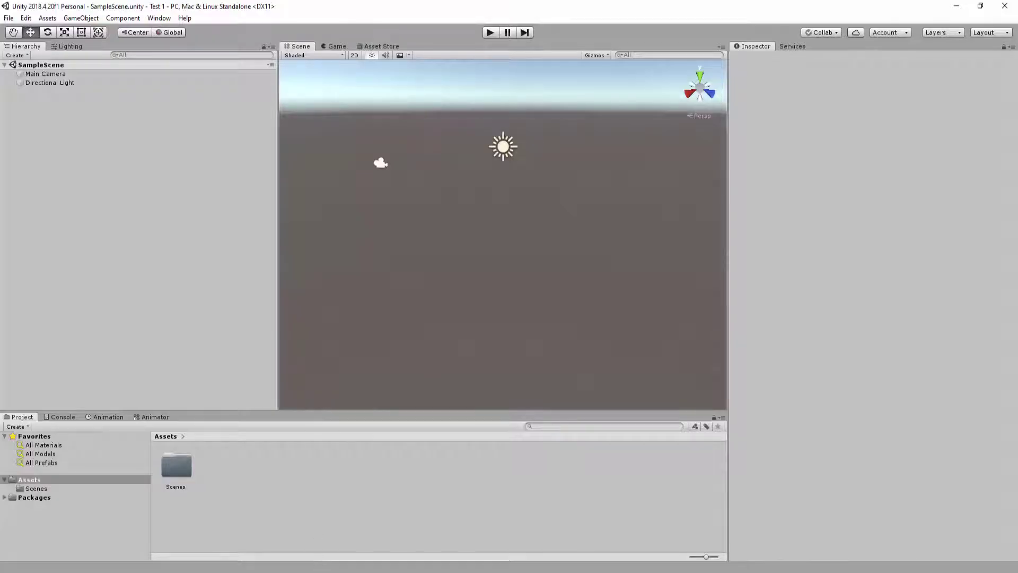
Step: Open the Way Back Home + SDK v2.0.1 unitypackage from Downloads and import all its items
{"action": "key", "text": "alt+Tab"}
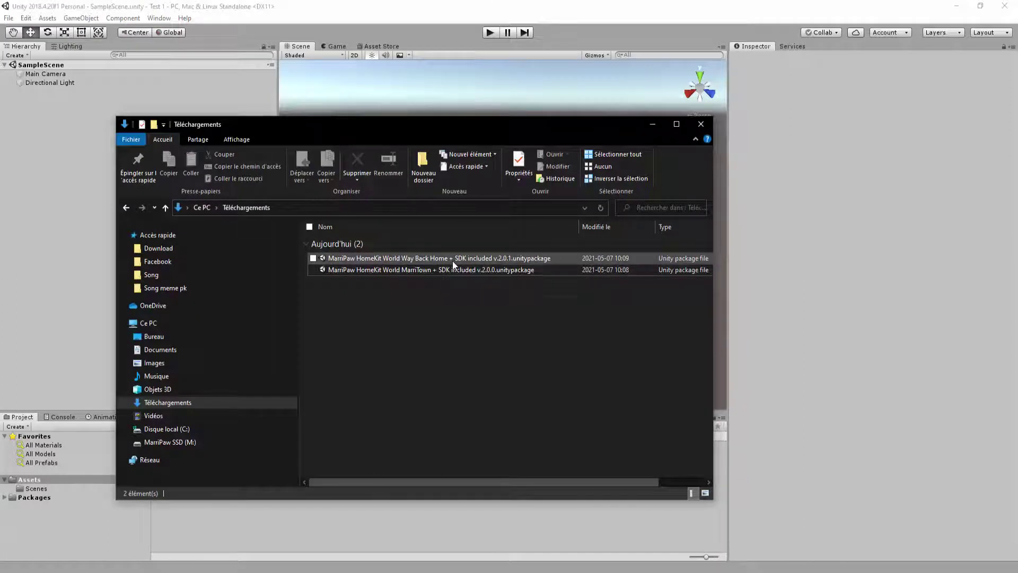
{"action": "double_click", "coordinate": [453, 259]}
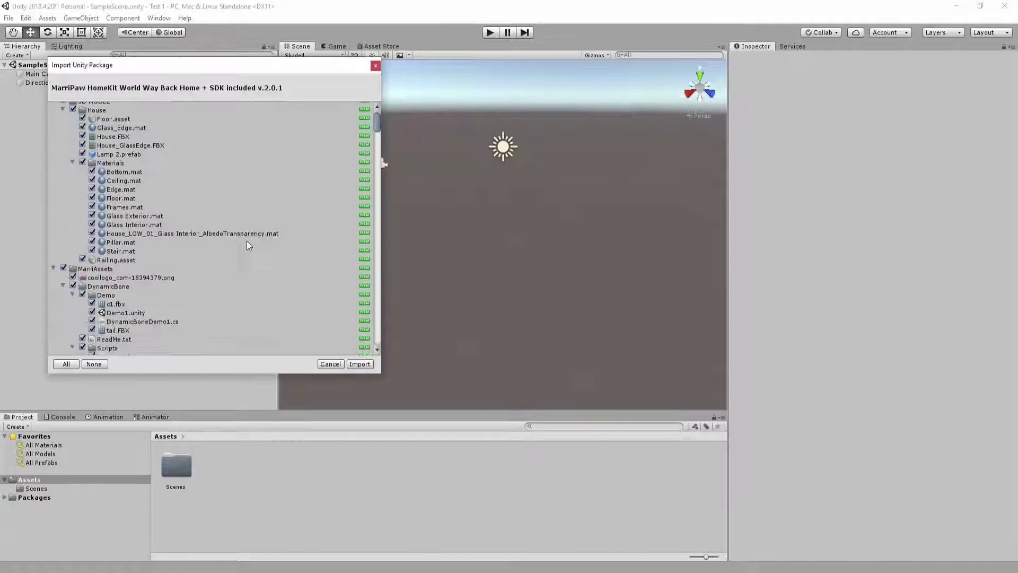
{"action": "scroll", "coordinate": [246, 241], "scroll_direction": "down", "scroll_amount": 20}
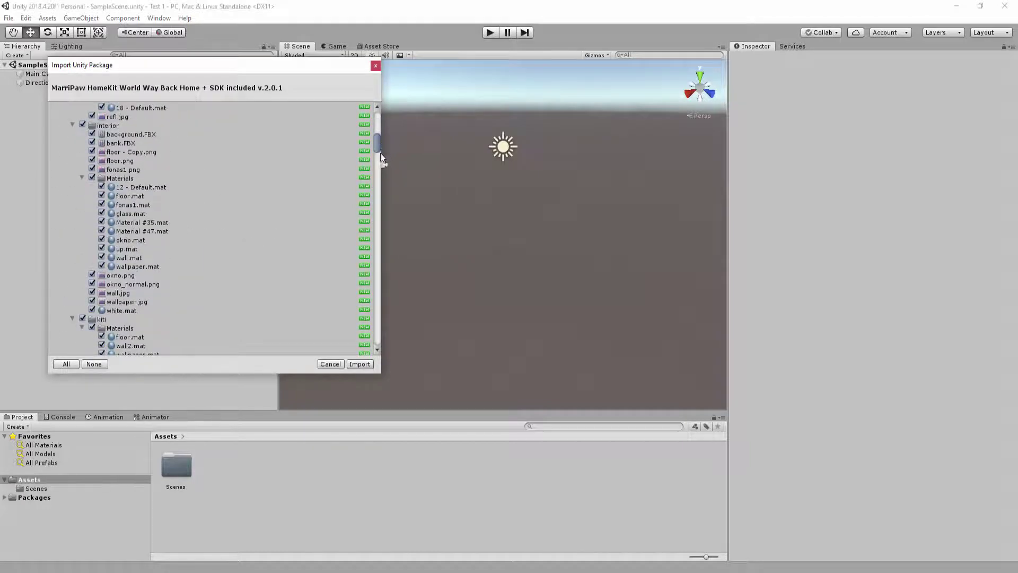
{"action": "left_click_drag", "start_coordinate": [380, 152], "coordinate": [384, 342]}
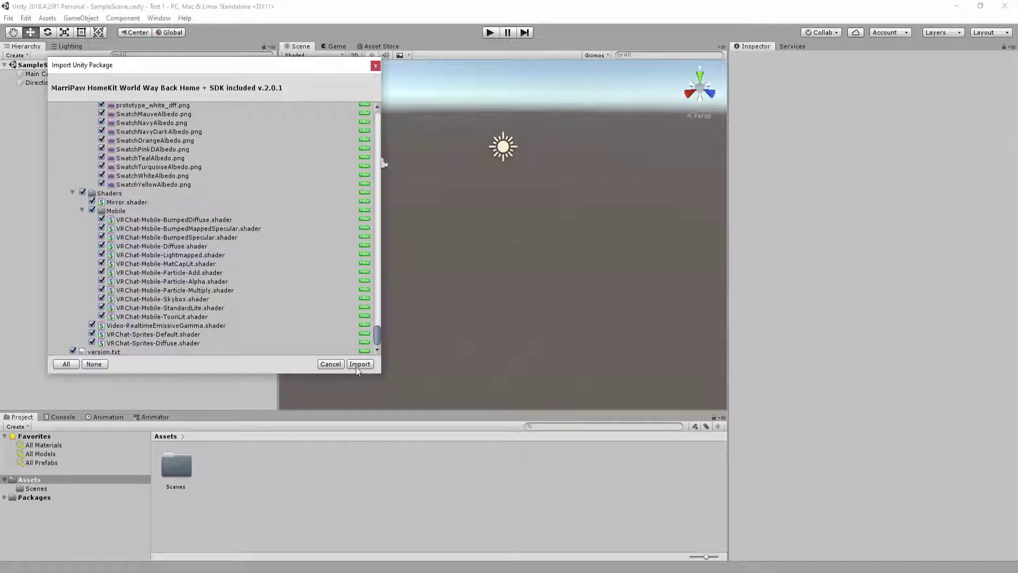
{"action": "left_click", "coordinate": [356, 365]}
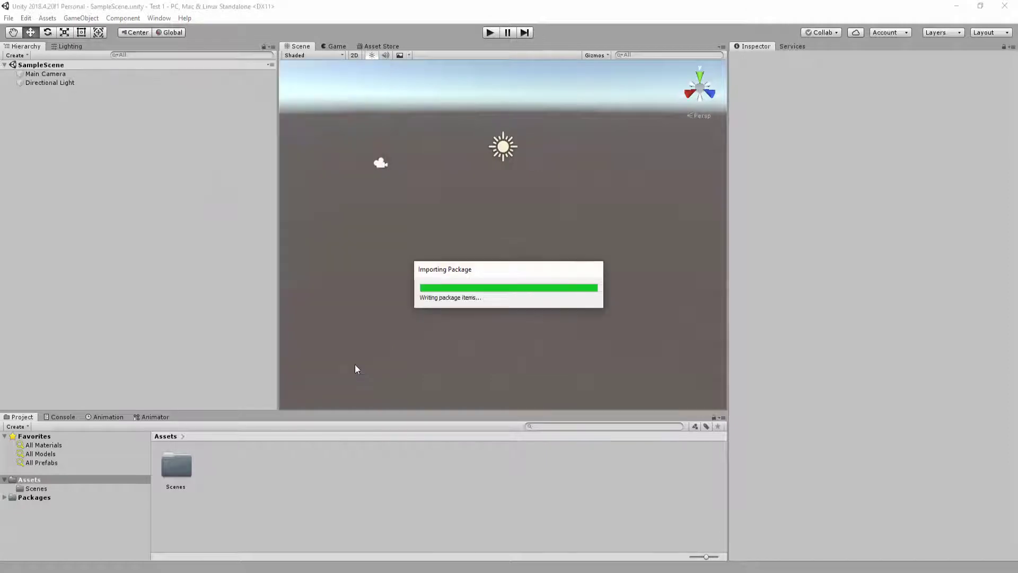
Step: Open the MarriTown + SDK v2.0.0 unitypackage from the Downloads folder
{"action": "key", "text": "alt+Tab"}
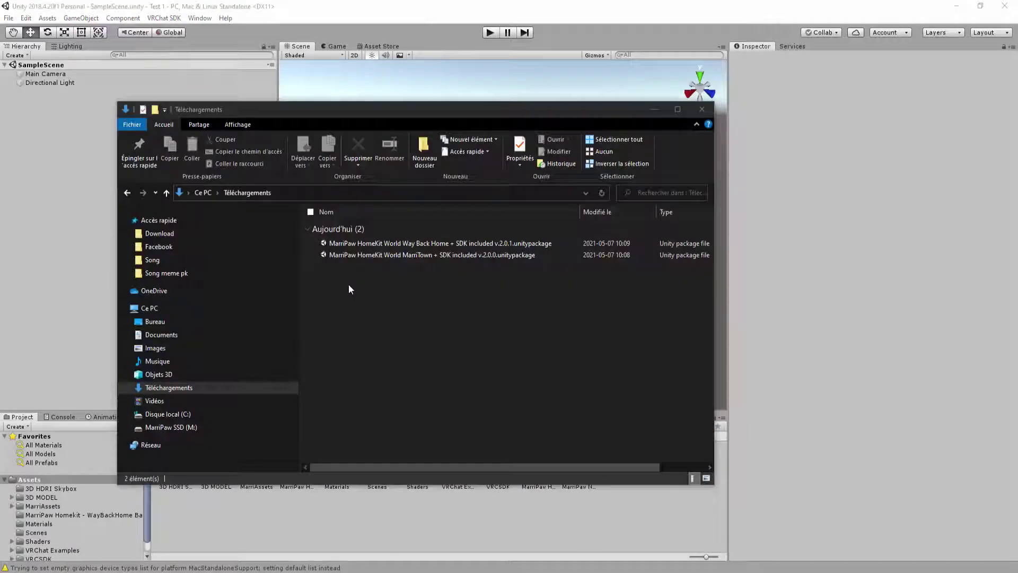
{"action": "left_click_drag", "start_coordinate": [441, 104], "coordinate": [575, 74]}
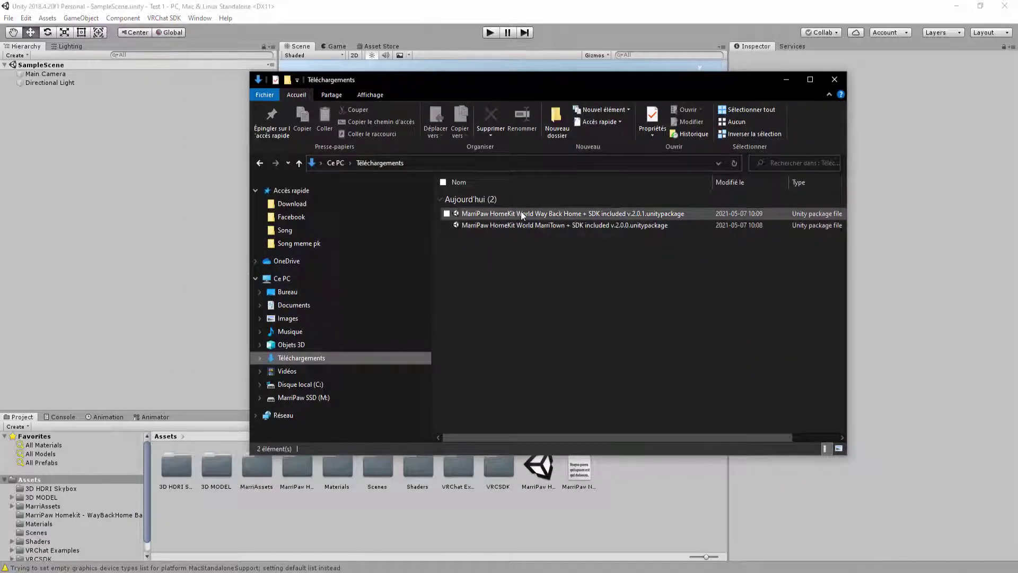
{"action": "double_click", "coordinate": [574, 226]}
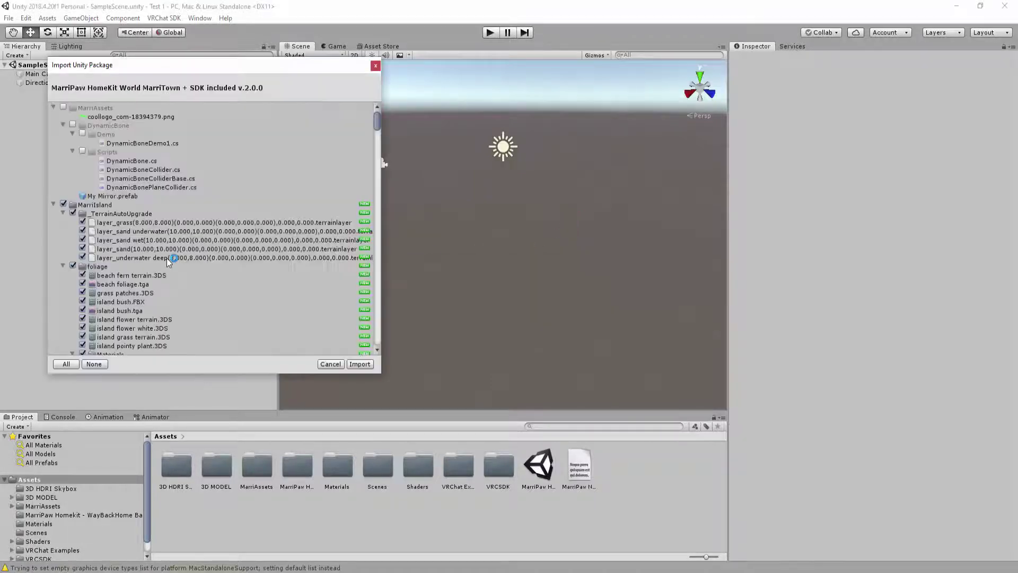
Step: Collapse the import folder list, uncheck MarriPaw Note.txt, and import the rest
{"action": "left_click", "coordinate": [53, 106]}
{"action": "left_click", "coordinate": [54, 116]}
{"action": "left_click", "coordinate": [53, 135]}
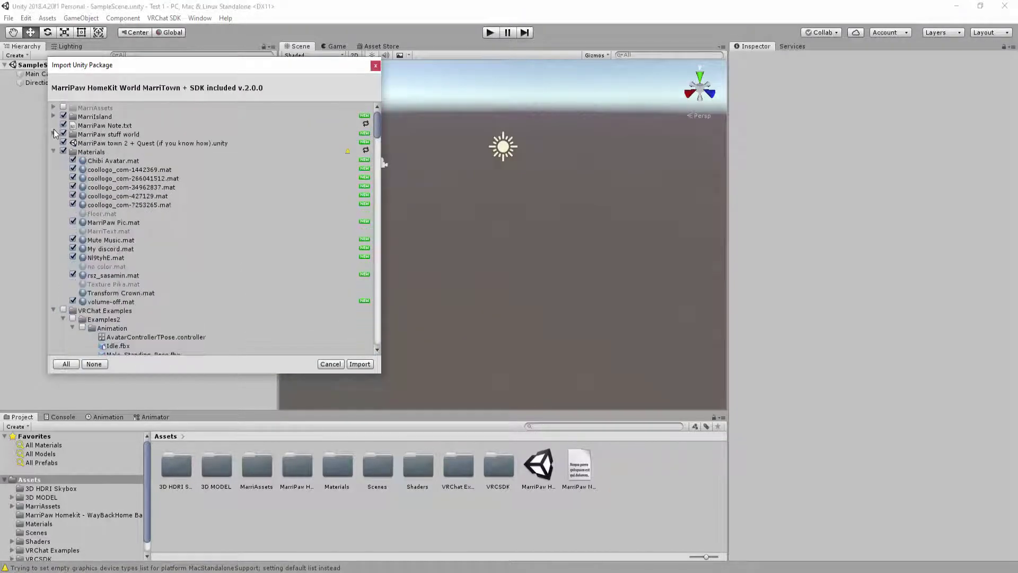
{"action": "left_click", "coordinate": [53, 152]}
{"action": "left_click", "coordinate": [53, 161]}
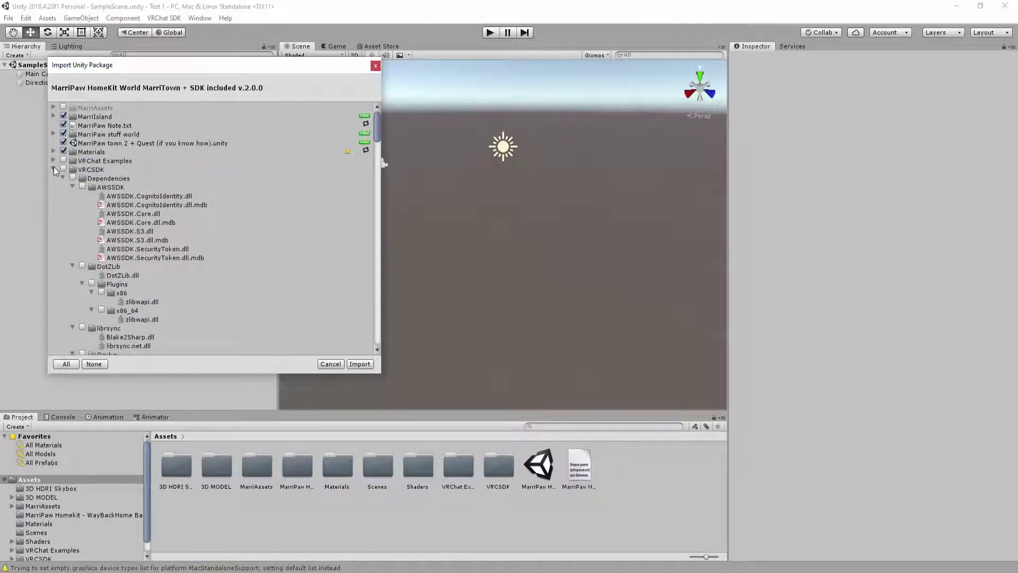
{"action": "left_click", "coordinate": [53, 168]}
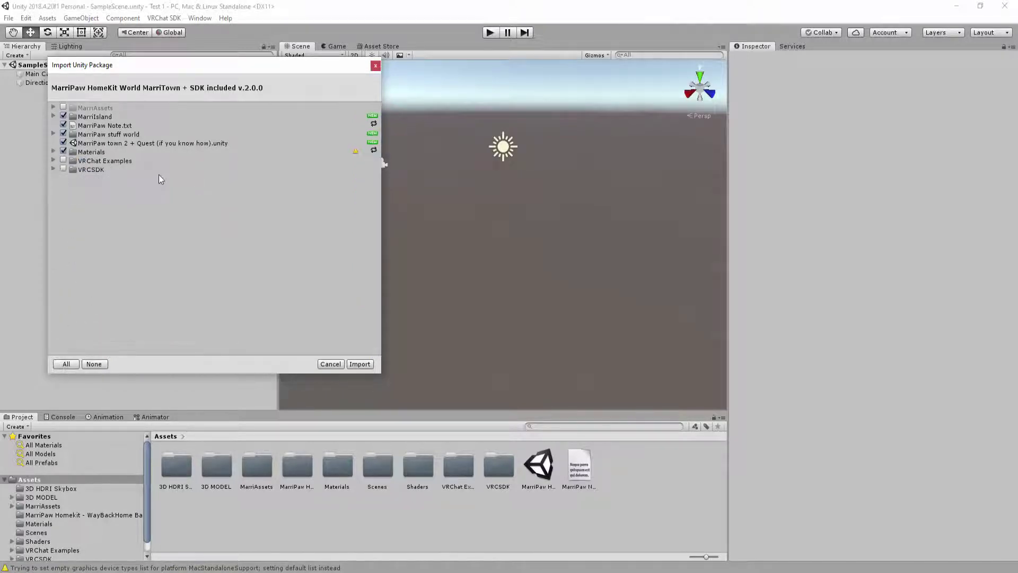
{"action": "left_click", "coordinate": [63, 125]}
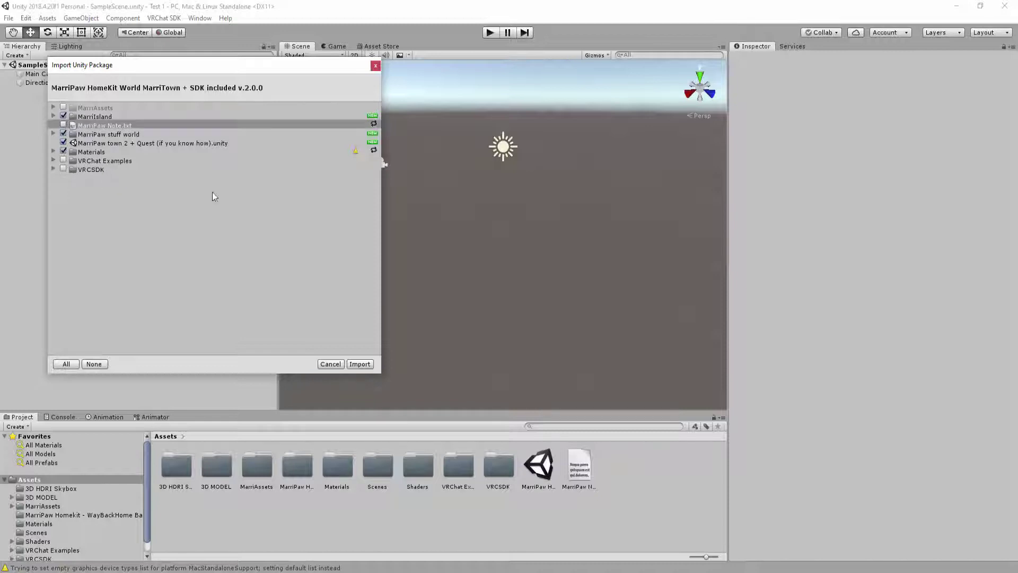
{"action": "left_click", "coordinate": [359, 364]}
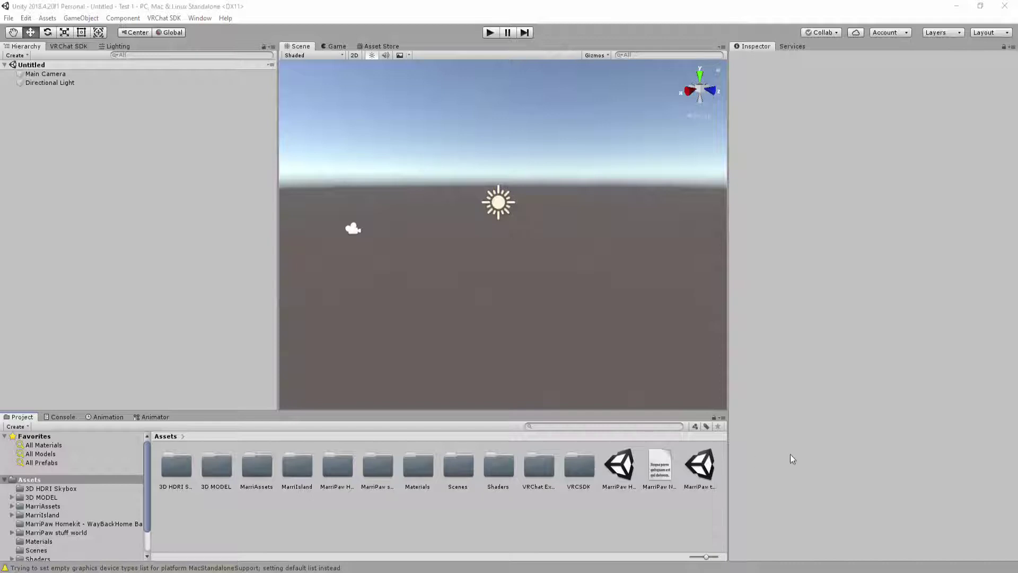
Step: Open the MarriPaw Homekit - WayBackHome scene and go to Window > Rendering
{"action": "left_click", "coordinate": [621, 471]}
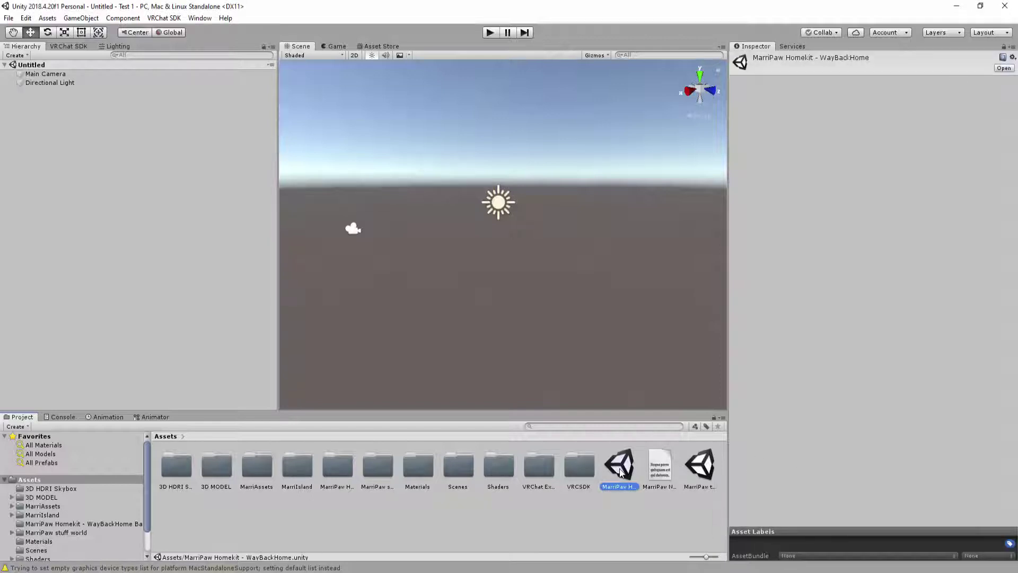
{"action": "left_click", "coordinate": [699, 474]}
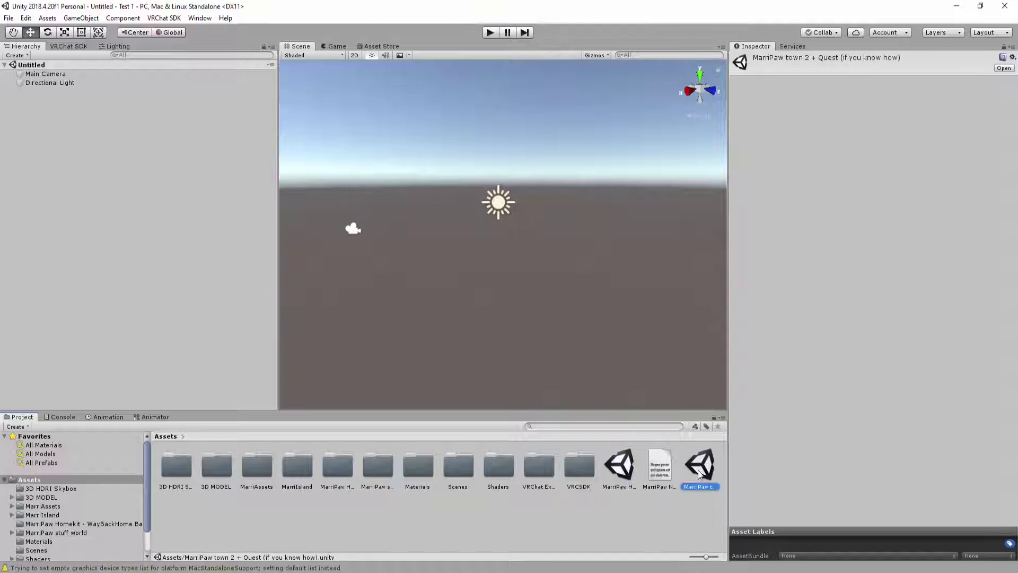
{"action": "left_click", "coordinate": [630, 466]}
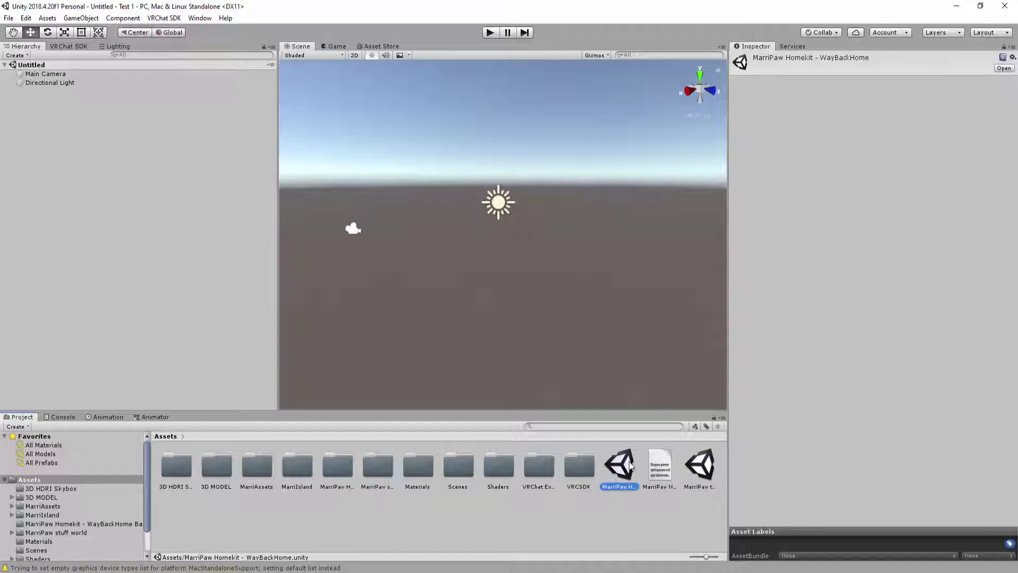
{"action": "double_click", "coordinate": [630, 466]}
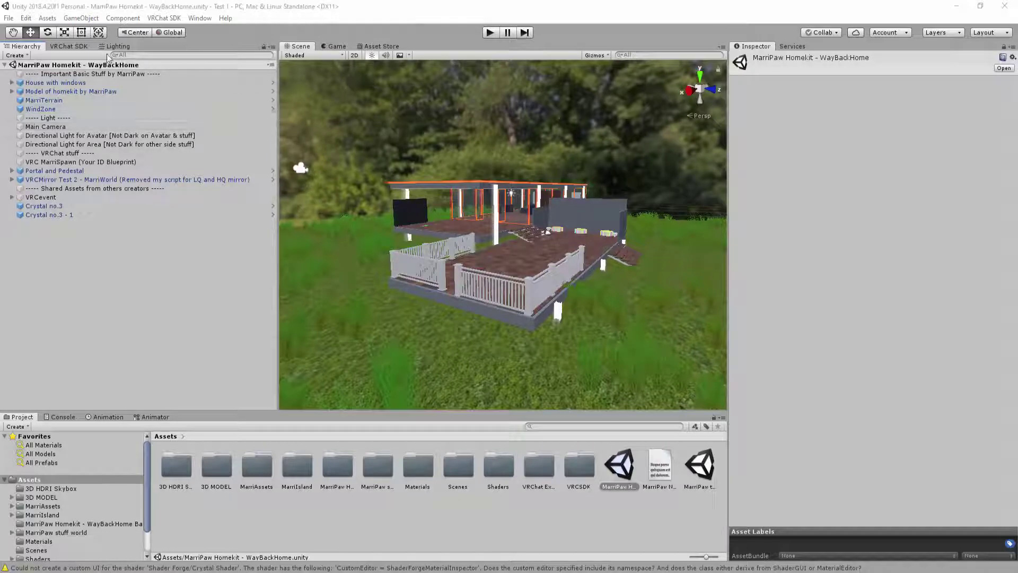
{"action": "left_click", "coordinate": [200, 18]}
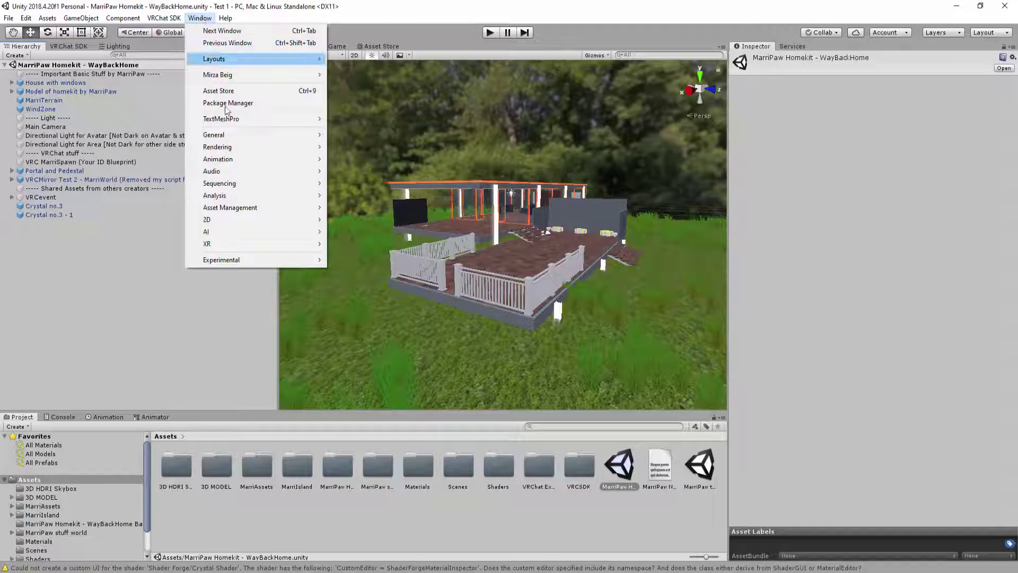
{"action": "mouse_move", "coordinate": [240, 151]}
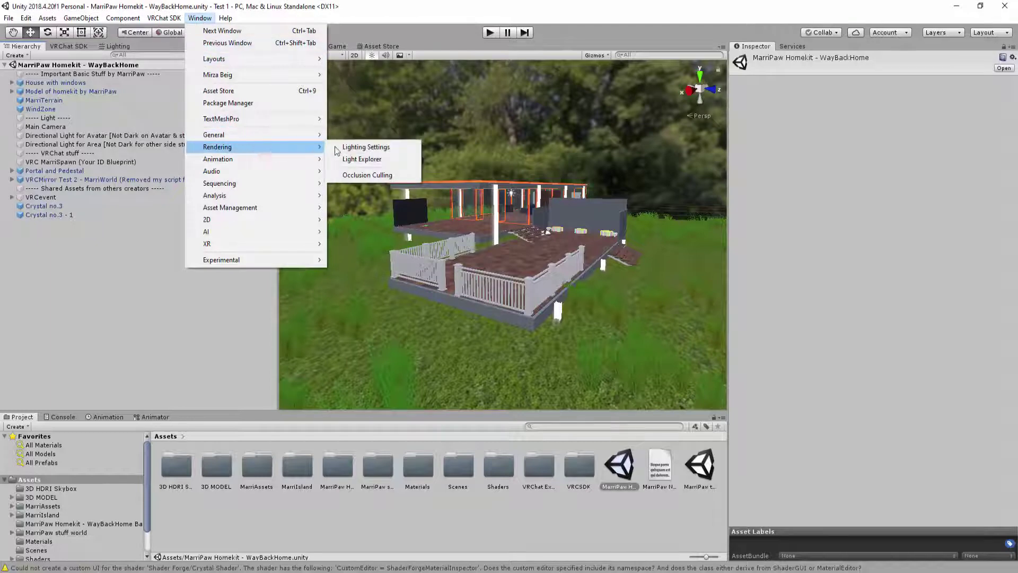
Step: Open Lighting Settings as a floating window and keep Sky as the skybox material
{"action": "left_click", "coordinate": [365, 147]}
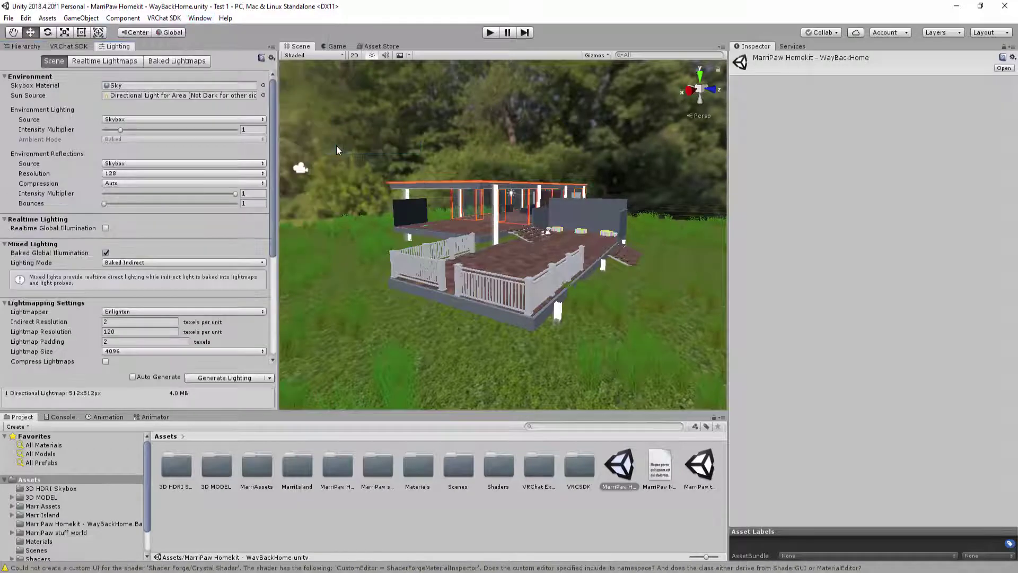
{"action": "left_click_drag", "start_coordinate": [118, 47], "coordinate": [277, 55]}
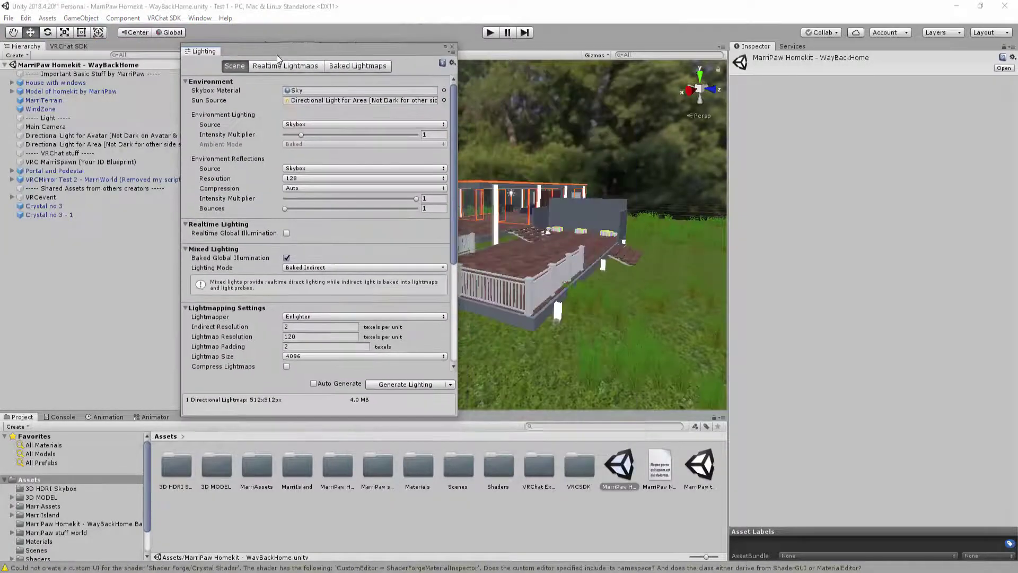
{"action": "left_click", "coordinate": [444, 90]}
{"action": "left_click", "coordinate": [343, 245]}
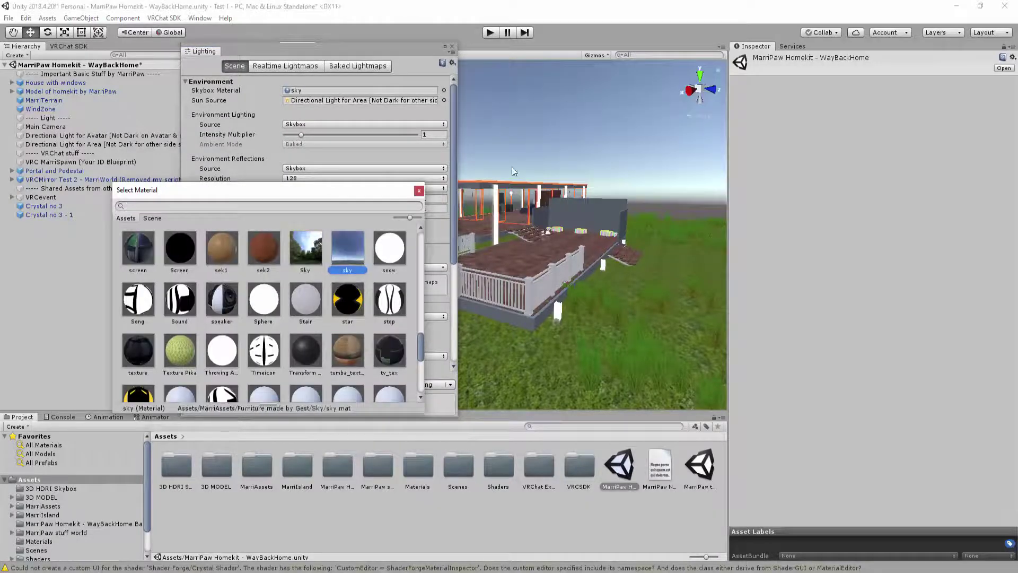
{"action": "left_click", "coordinate": [301, 249]}
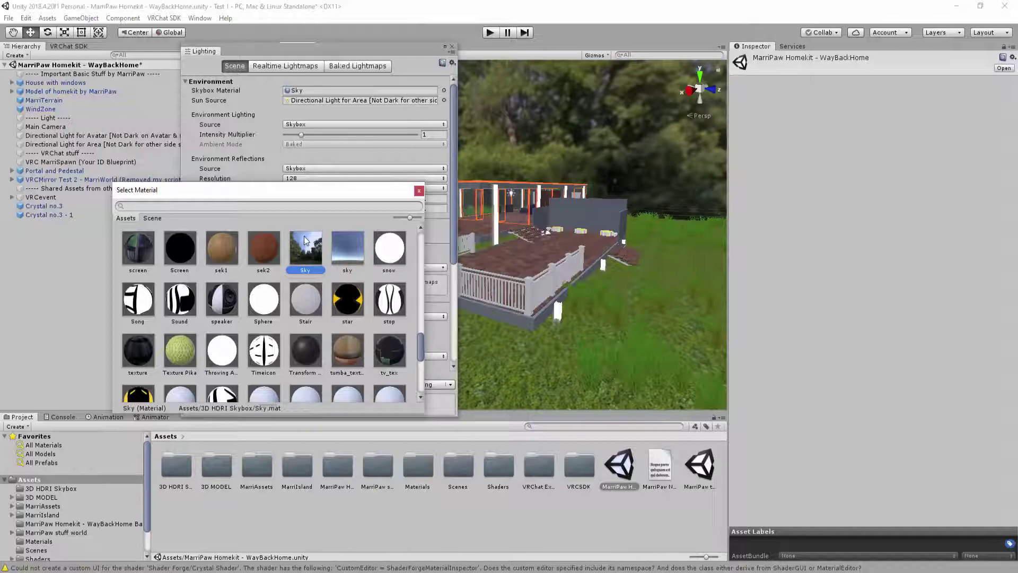
{"action": "double_click", "coordinate": [303, 236]}
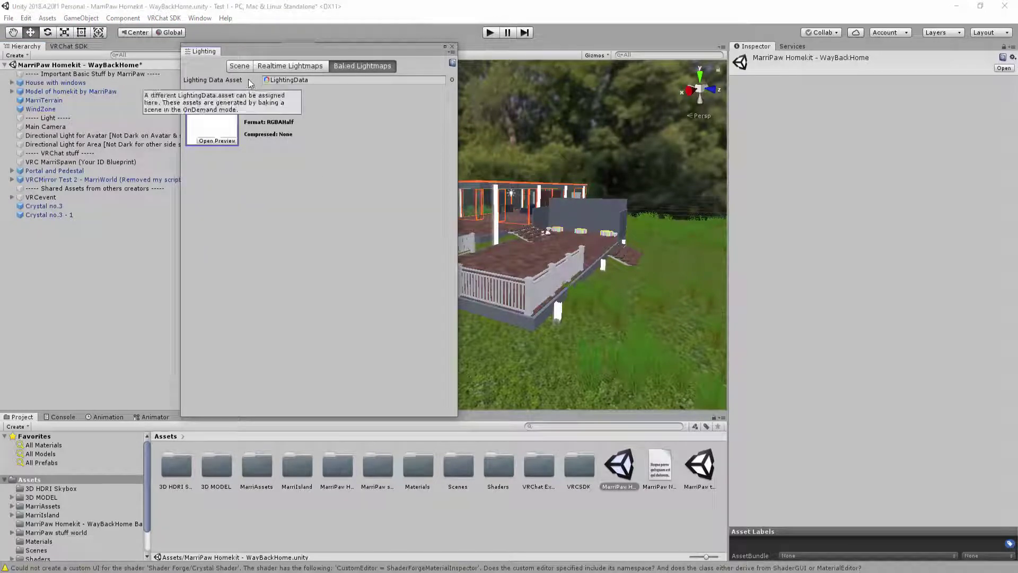
{"action": "left_click", "coordinate": [239, 66]}
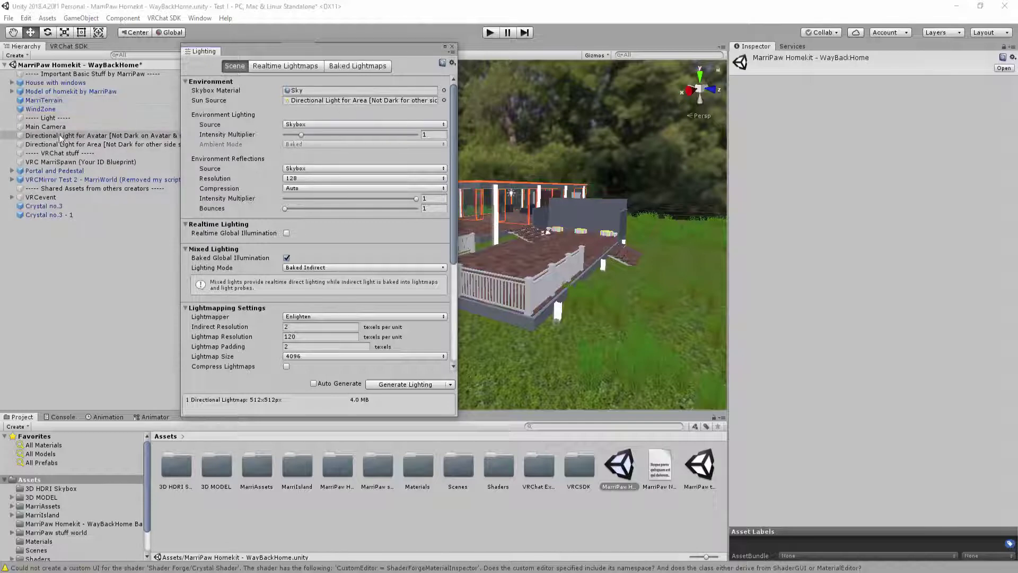
Step: Assign Directional Light for Avatar as the Sun Source, then select Directional Light for Area
{"action": "left_click_drag", "start_coordinate": [50, 136], "coordinate": [295, 102]}
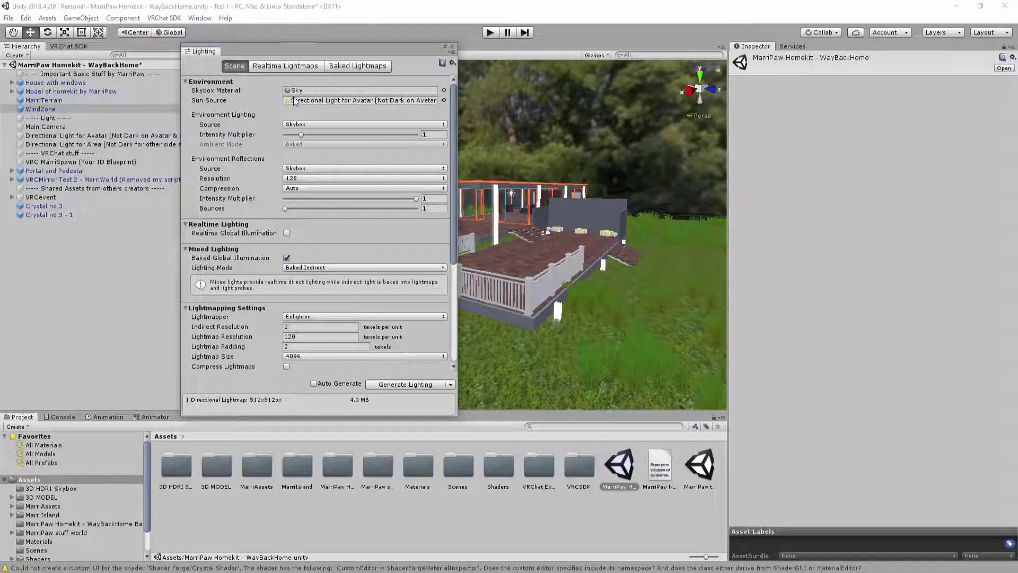
{"action": "left_click", "coordinate": [135, 137]}
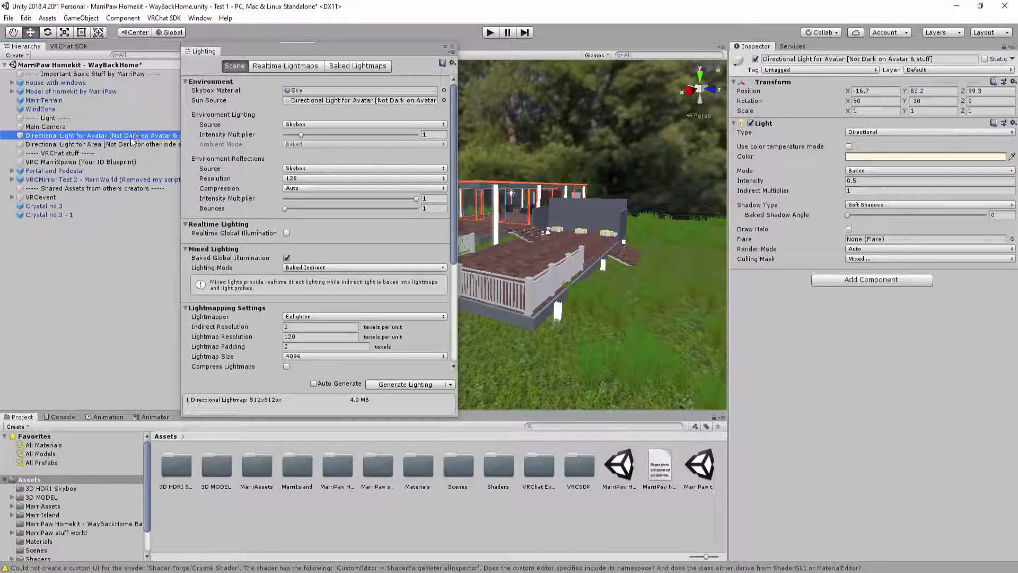
{"action": "left_click", "coordinate": [127, 143]}
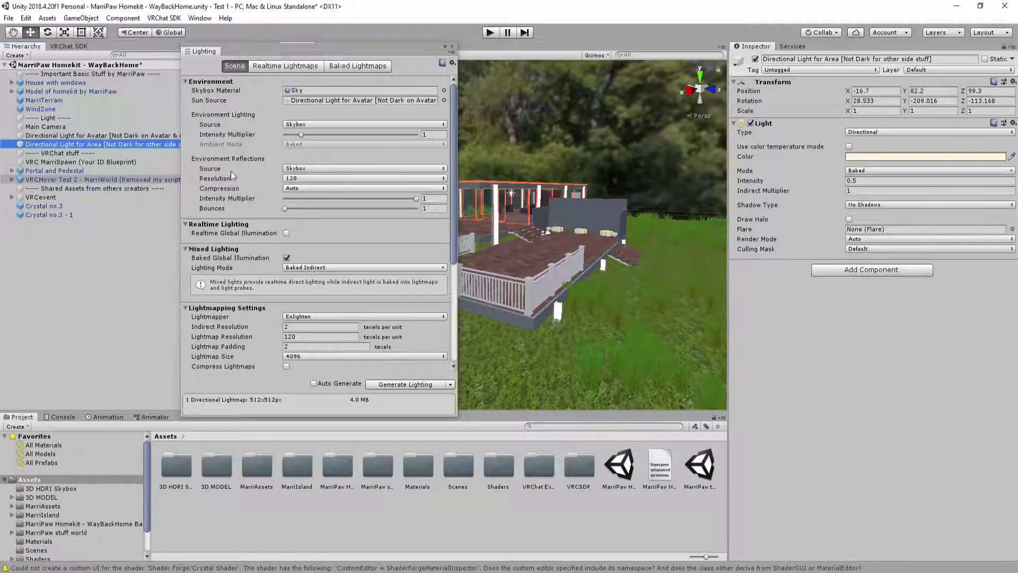
Step: Review the Culling Mask layers of the Area and Avatar lights, leaving them unchanged
{"action": "left_click", "coordinate": [845, 250]}
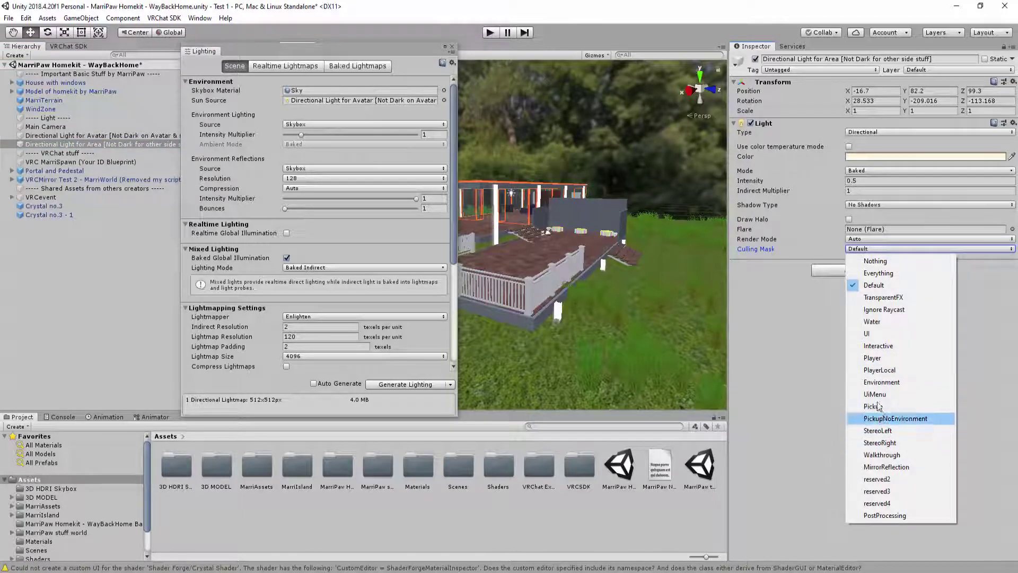
{"action": "left_click", "coordinate": [774, 297]}
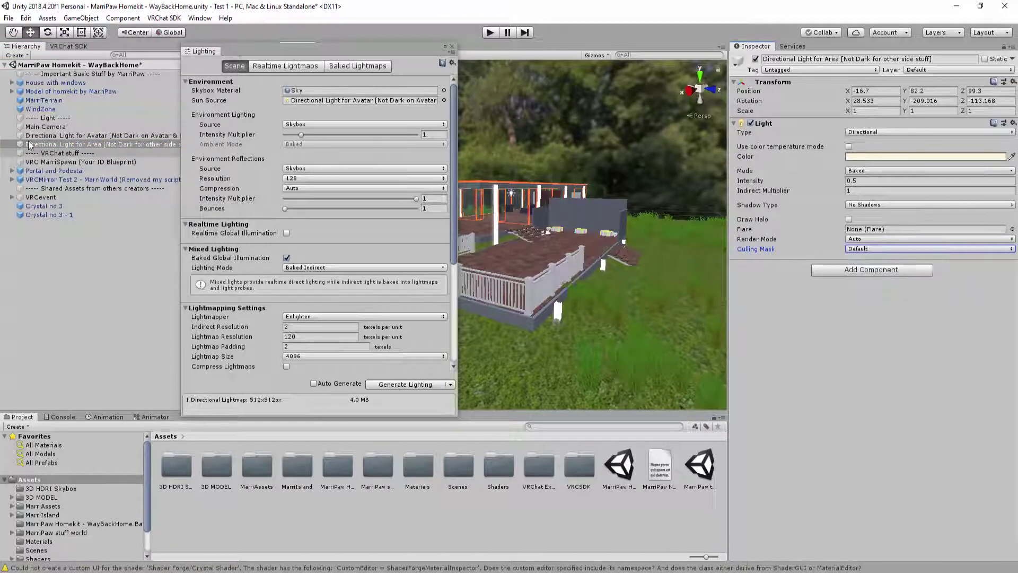
{"action": "left_click", "coordinate": [95, 136]}
{"action": "left_click", "coordinate": [873, 260]}
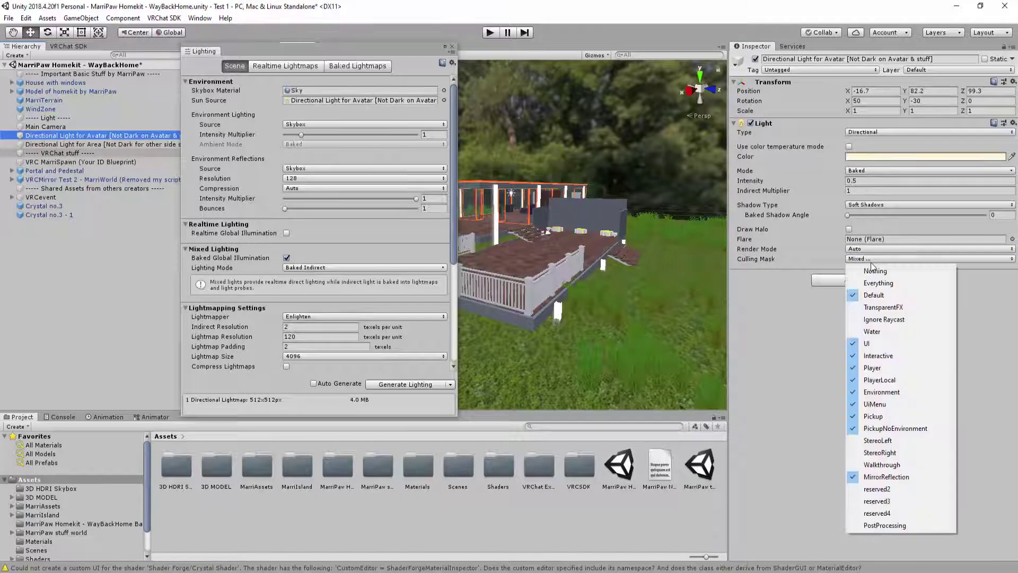
{"action": "left_click", "coordinate": [784, 327]}
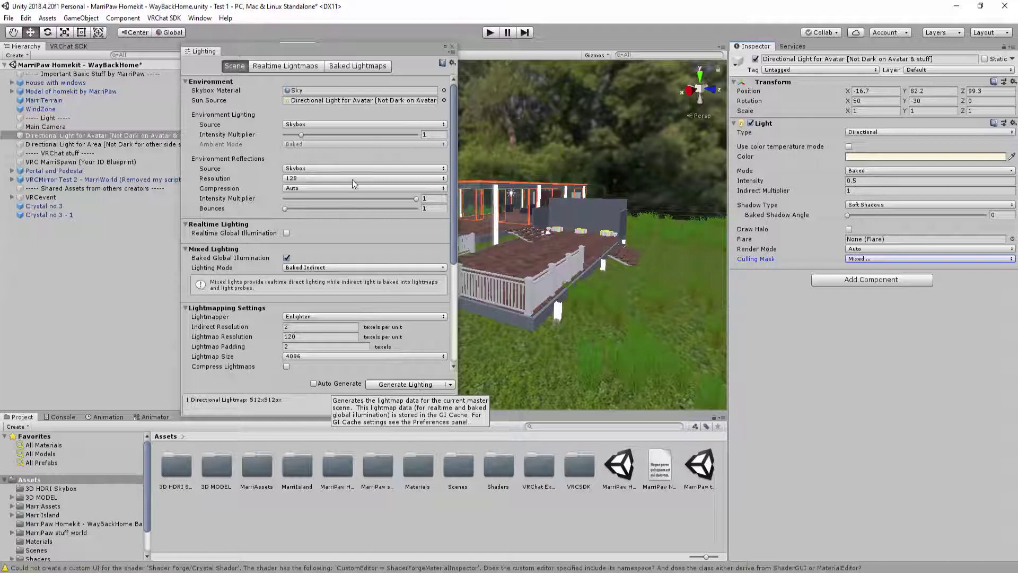
Step: Dock the Lighting window beside the Hierarchy and close the Baked Lightmaps preview
{"action": "scroll", "coordinate": [245, 242], "scroll_direction": "down", "scroll_amount": 3}
{"action": "scroll", "coordinate": [246, 241], "scroll_direction": "down", "scroll_amount": 3}
{"action": "scroll", "coordinate": [249, 247], "scroll_direction": "up", "scroll_amount": 5}
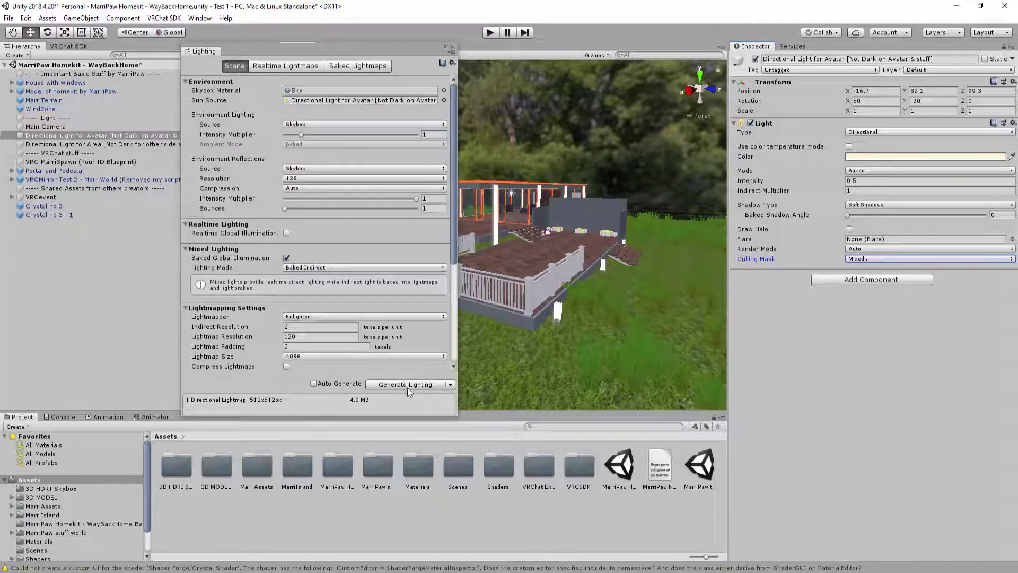
{"action": "left_click", "coordinate": [381, 68]}
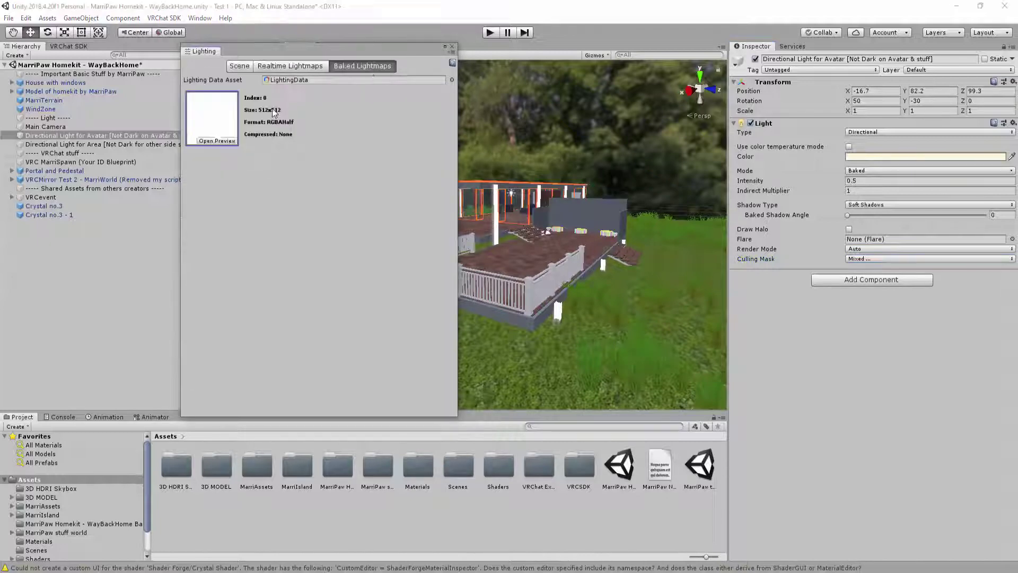
{"action": "left_click_drag", "start_coordinate": [204, 51], "coordinate": [145, 50]}
{"action": "left_click_drag", "start_coordinate": [70, 7], "coordinate": [277, 89]}
{"action": "left_click", "coordinate": [393, 84]}
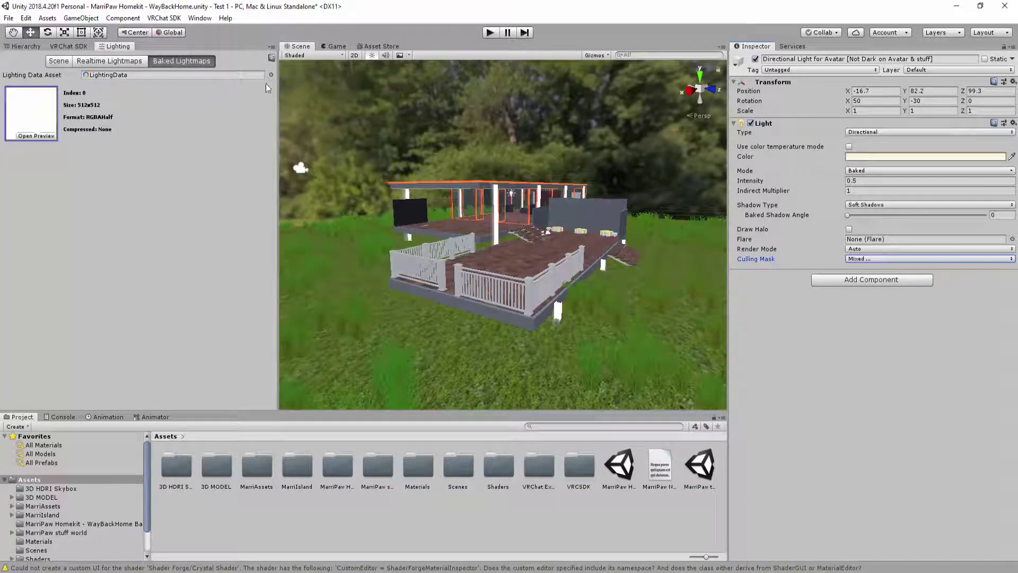
{"action": "left_click", "coordinate": [59, 61]}
Step: Return to the Hierarchy and fly the scene view inside the house
{"action": "left_click", "coordinate": [33, 47]}
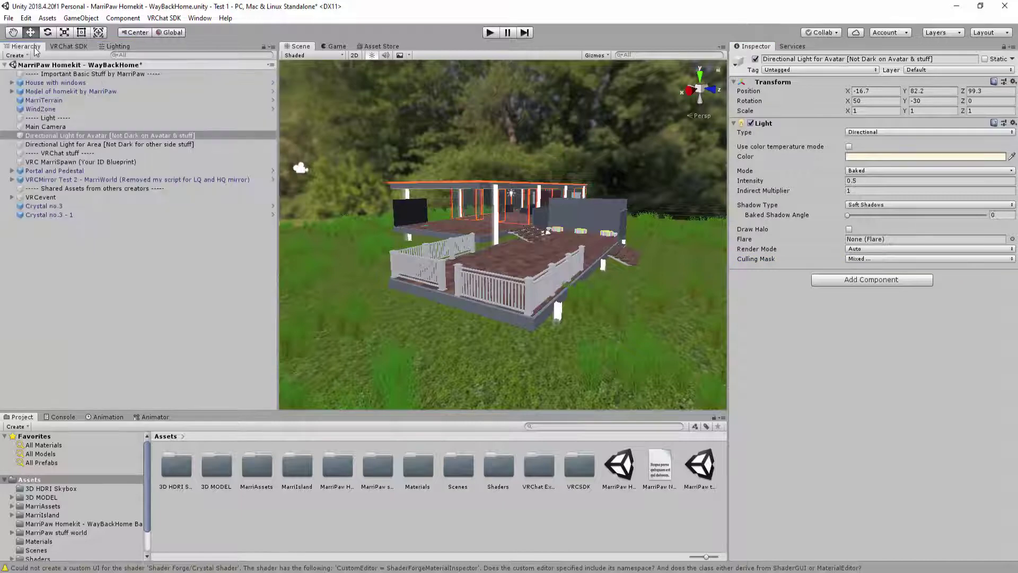
{"action": "left_click_drag", "start_coordinate": [491, 194], "coordinate": [490, 172], "text": "alt"}
{"action": "right_click_drag", "start_coordinate": [490, 173], "coordinate": [567, 162]}
Step: Select Spotlight (2) and Spotlight (4) inside the house and frame them
{"action": "left_click", "coordinate": [508, 188]}
{"action": "left_click", "coordinate": [508, 188]}
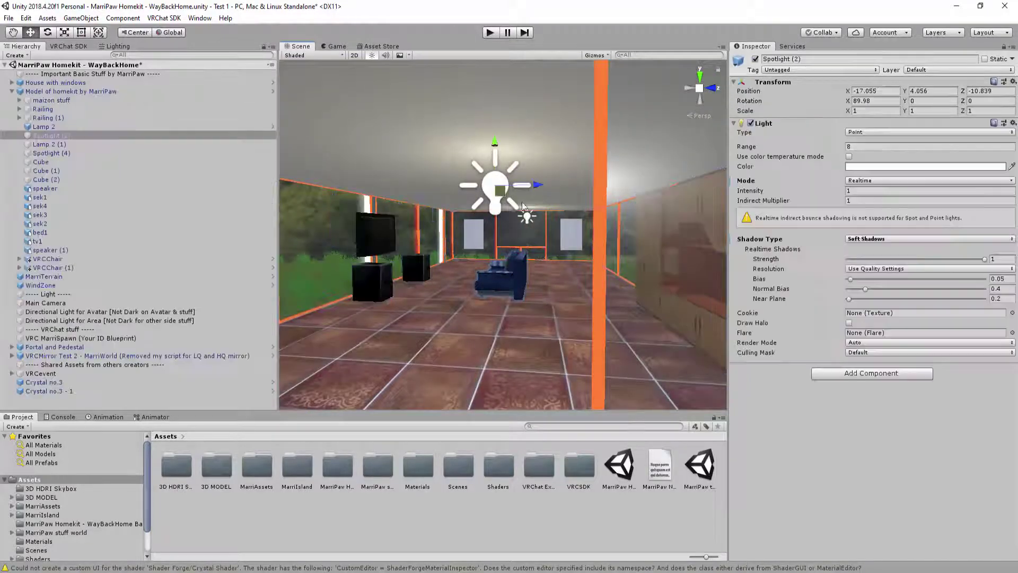
{"action": "key", "text": "f"}
{"action": "left_click", "coordinate": [501, 209], "text": "shift"}
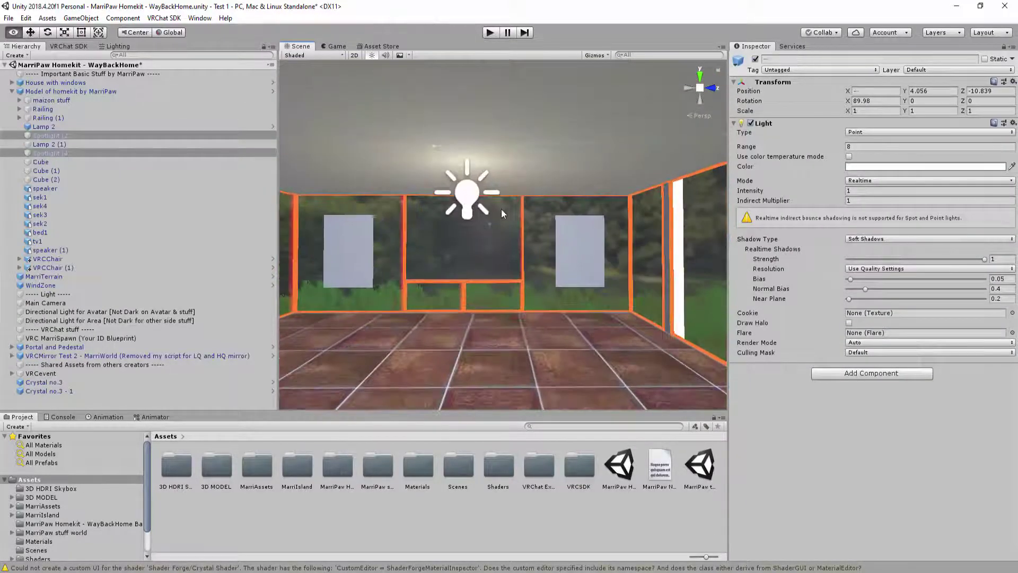
{"action": "key", "text": "f"}
{"action": "right_click_drag", "start_coordinate": [501, 209], "coordinate": [510, 213]}
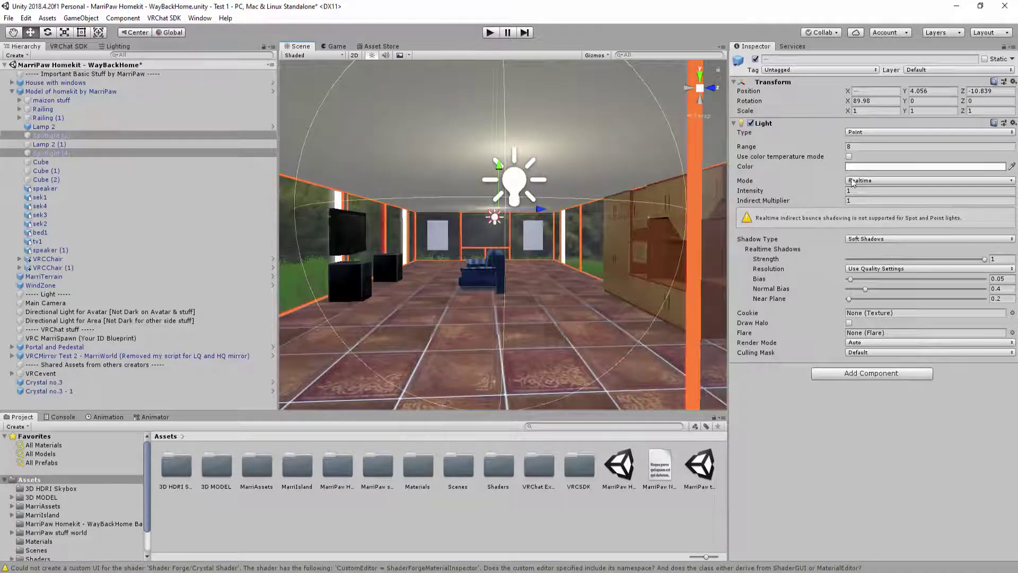
Step: Set both spotlights' Light Mode to Baked and Shadow Type to No Shadows
{"action": "left_click", "coordinate": [853, 182]}
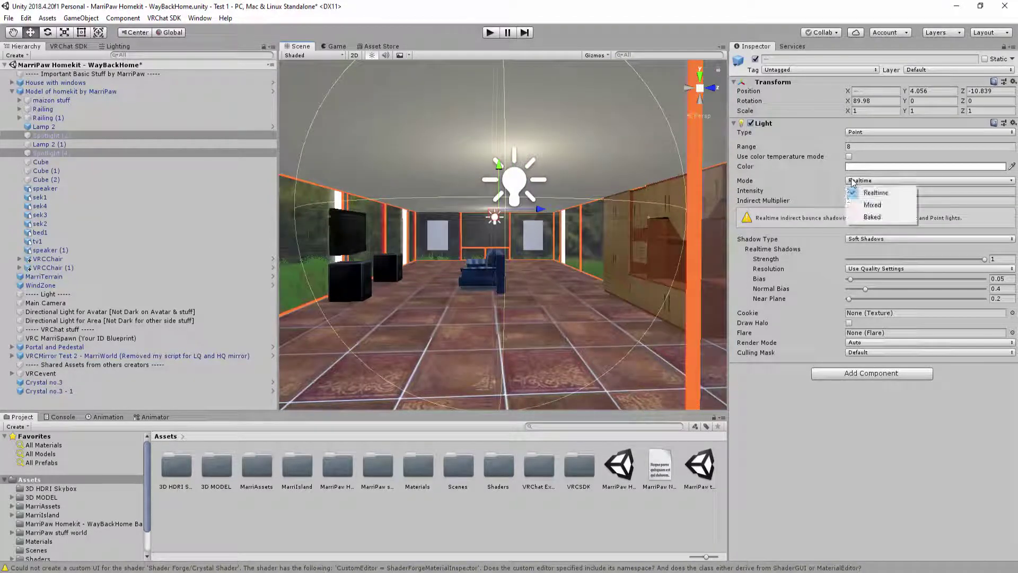
{"action": "left_click", "coordinate": [869, 217]}
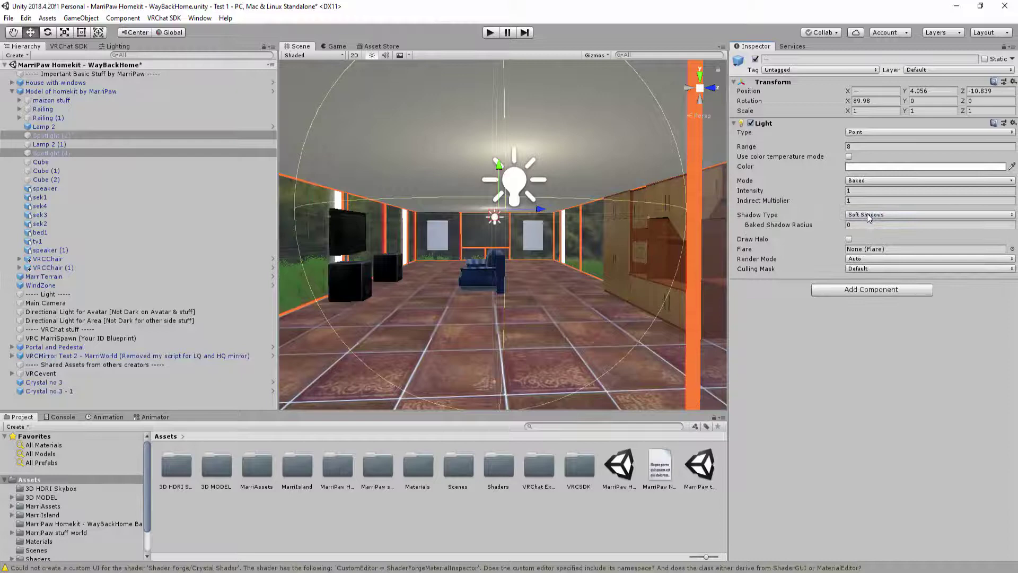
{"action": "left_click", "coordinate": [867, 214]}
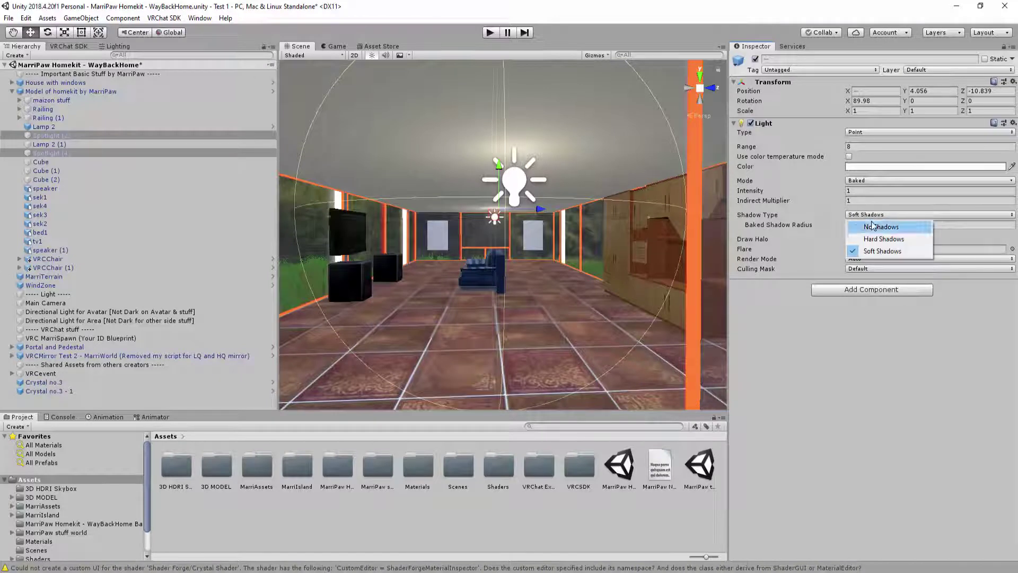
{"action": "left_click", "coordinate": [873, 226]}
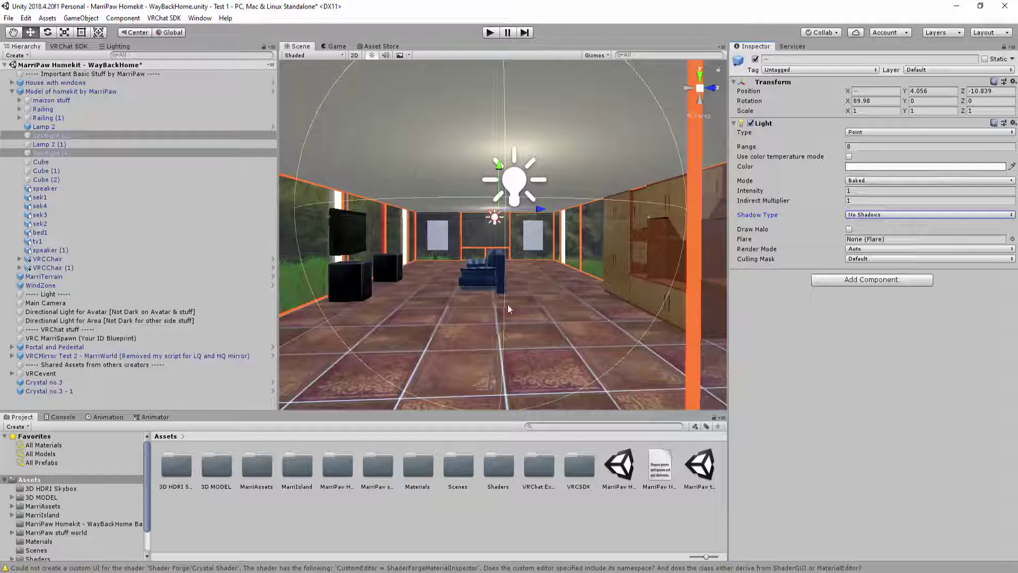
Step: Leave Culling Mask and Render Mode (Auto) unchanged, orbit out of the house, and deselect
{"action": "left_click", "coordinate": [856, 259]}
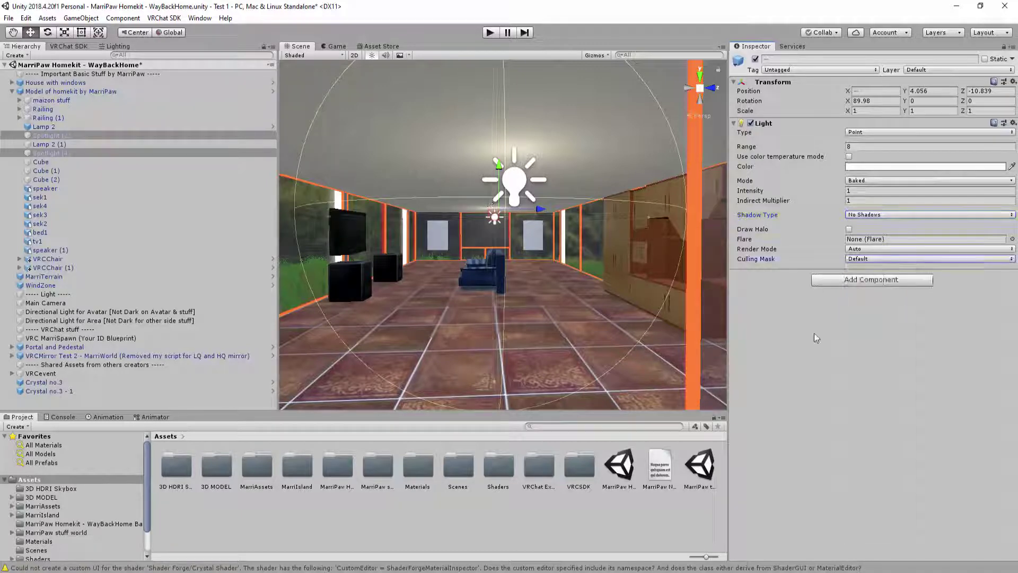
{"action": "left_click", "coordinate": [819, 318]}
{"action": "left_click", "coordinate": [857, 251]}
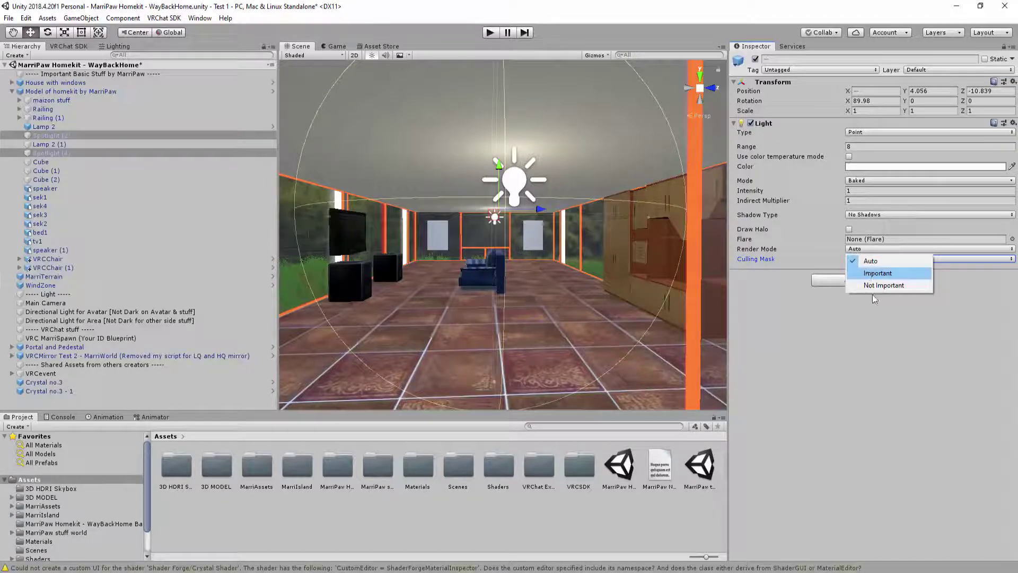
{"action": "left_click", "coordinate": [874, 262]}
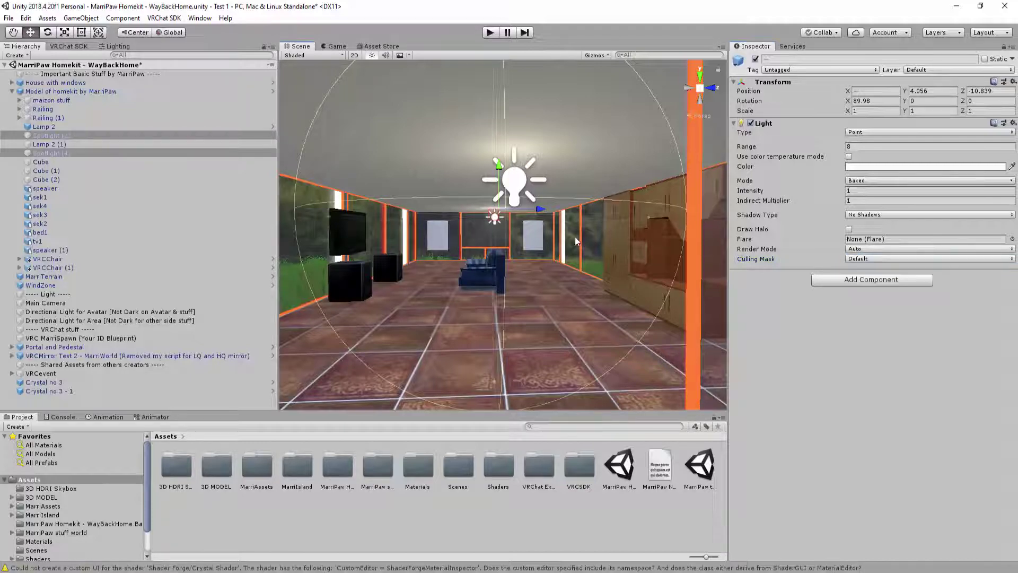
{"action": "left_click_drag", "start_coordinate": [574, 236], "coordinate": [514, 153], "text": "alt"}
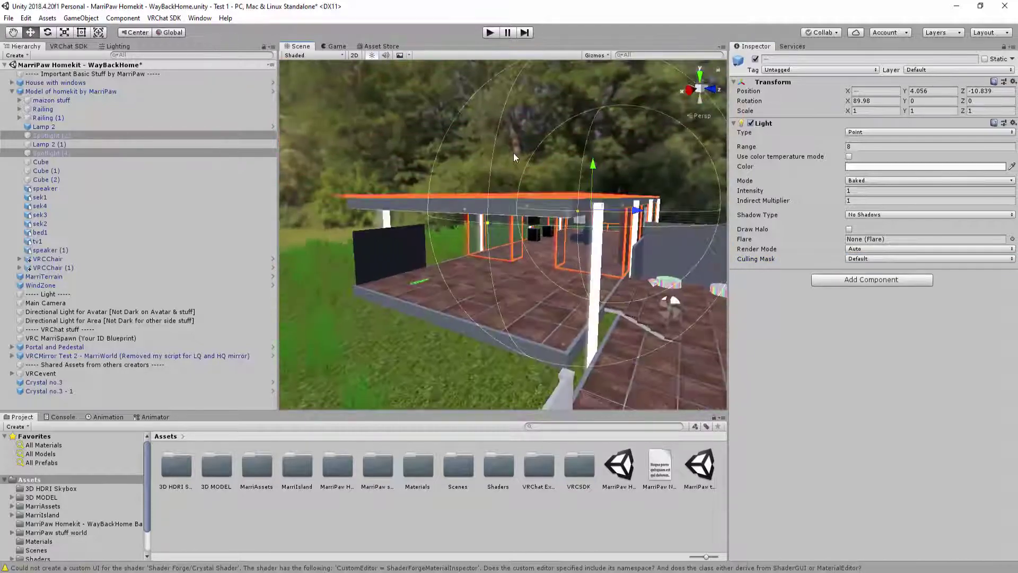
{"action": "left_click", "coordinate": [354, 132]}
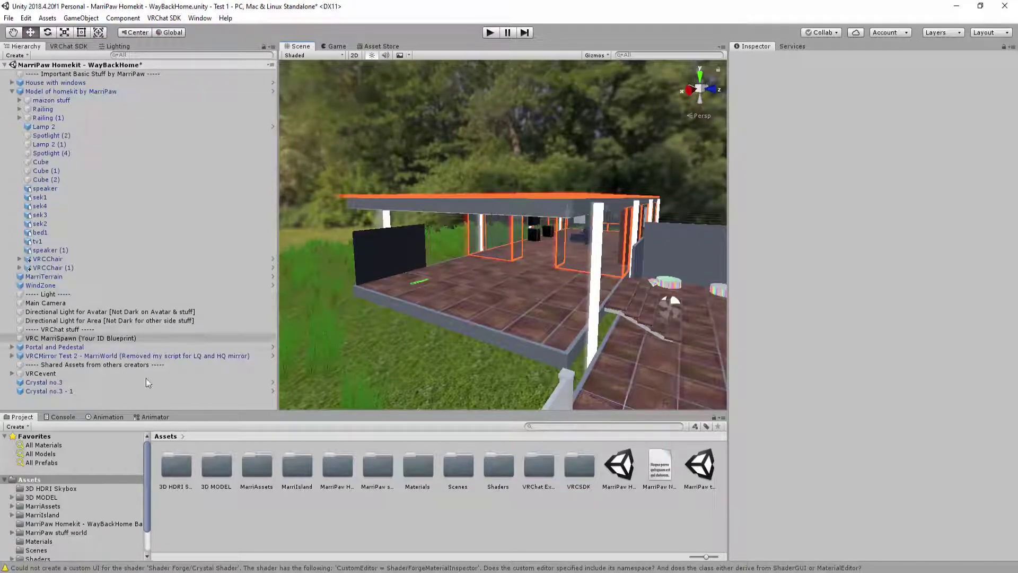
Step: Create a new Reflection Probe from the Hierarchy's Light menu and frame it in the view
{"action": "left_click", "coordinate": [12, 92]}
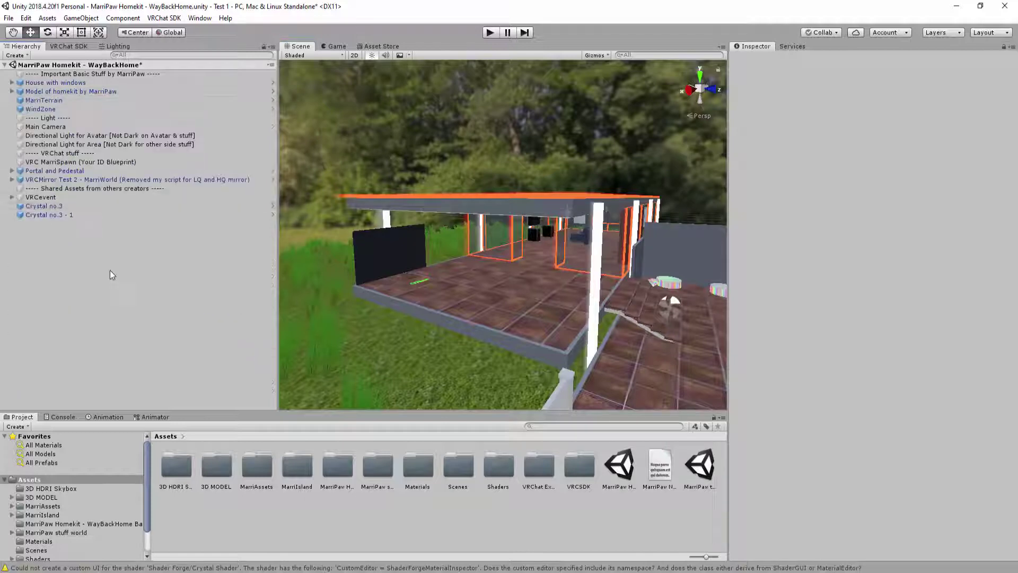
{"action": "right_click", "coordinate": [110, 271]}
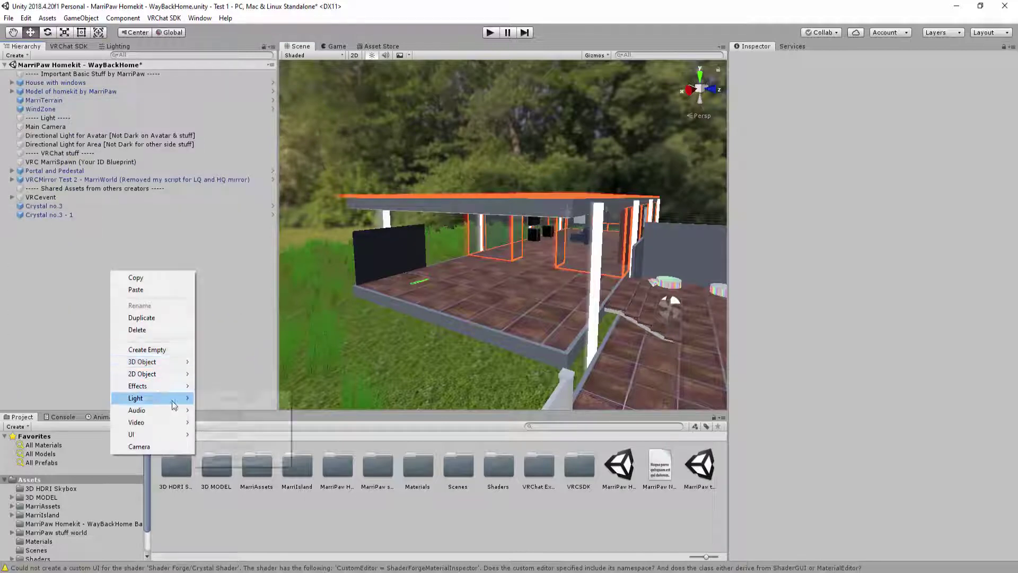
{"action": "mouse_move", "coordinate": [178, 398]}
{"action": "left_click", "coordinate": [234, 446]}
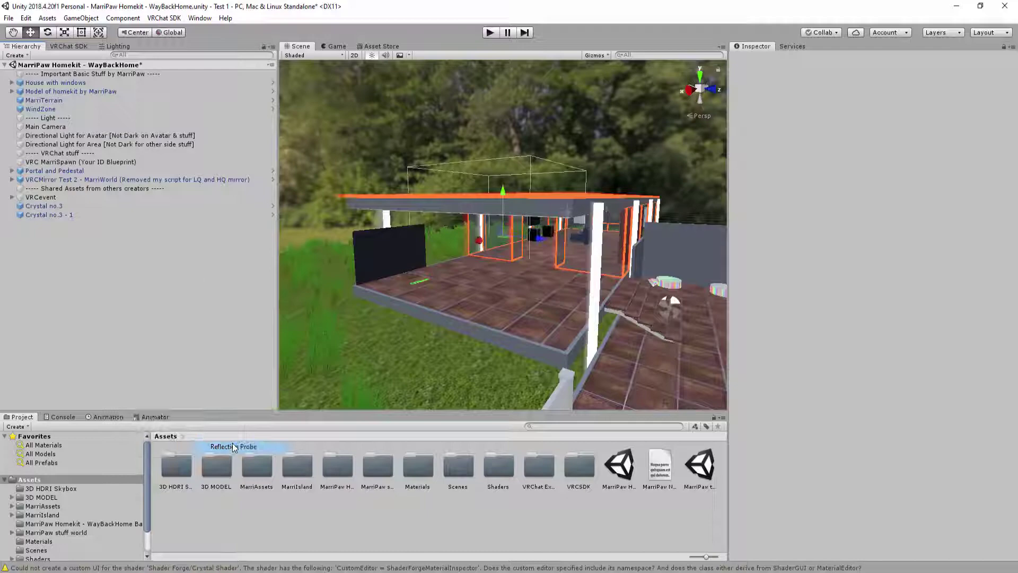
{"action": "key", "text": "f"}
{"action": "scroll", "coordinate": [503, 230], "scroll_direction": "up", "scroll_amount": 8}
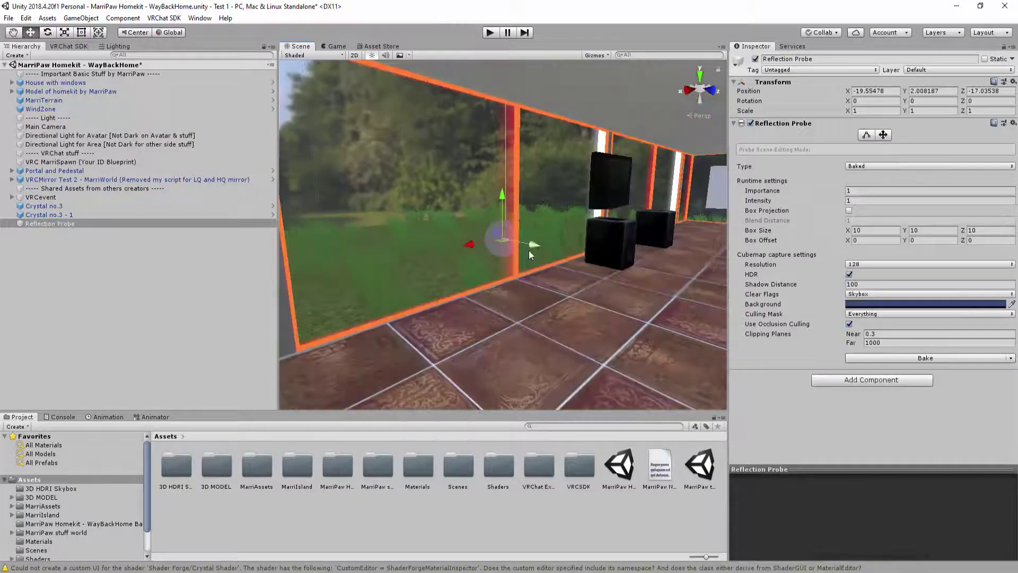
Step: Set the probe's Box Size X to 20 and position it inside the WayBackHome house
{"action": "left_click_drag", "start_coordinate": [531, 244], "coordinate": [561, 287]}
{"action": "scroll", "coordinate": [562, 286], "scroll_direction": "down", "scroll_amount": 10}
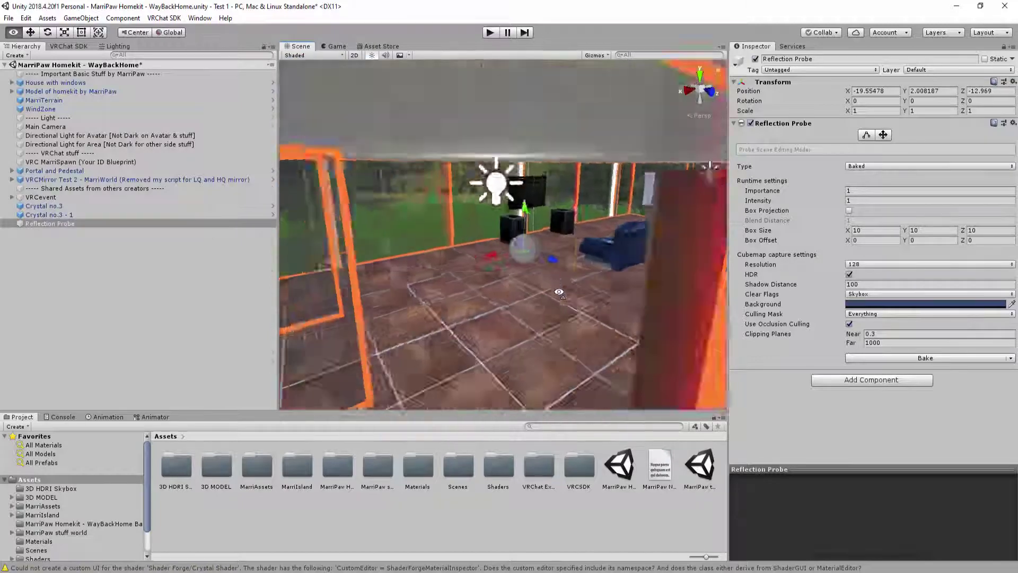
{"action": "left_click", "coordinate": [885, 228]}
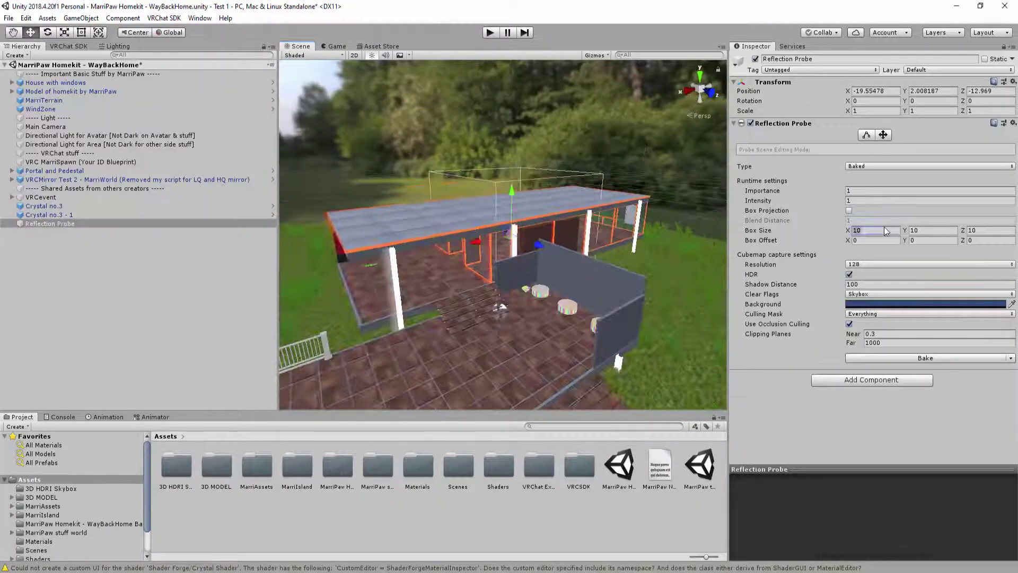
{"action": "type", "text": "20"}
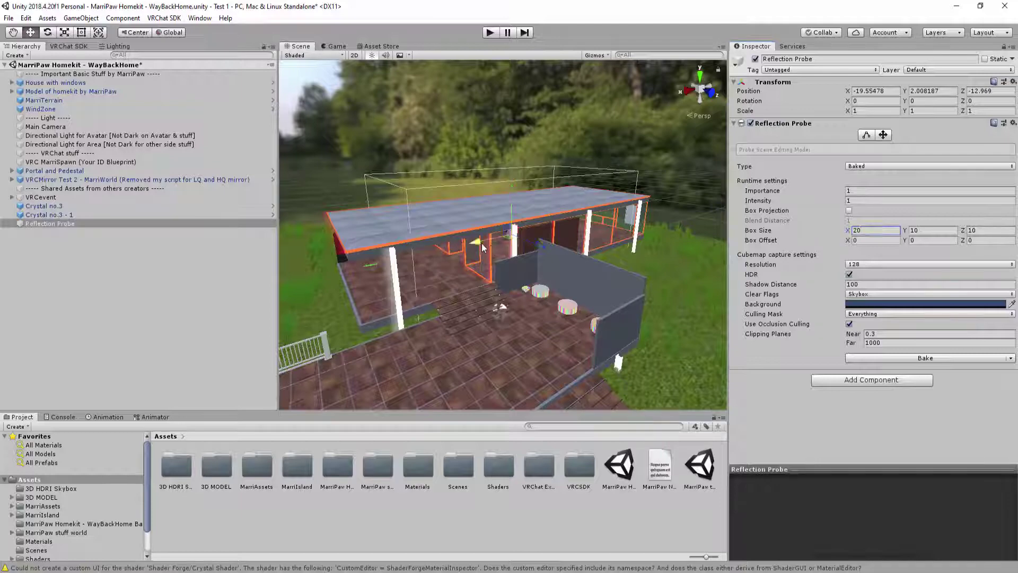
{"action": "left_click_drag", "start_coordinate": [481, 242], "coordinate": [696, 234]}
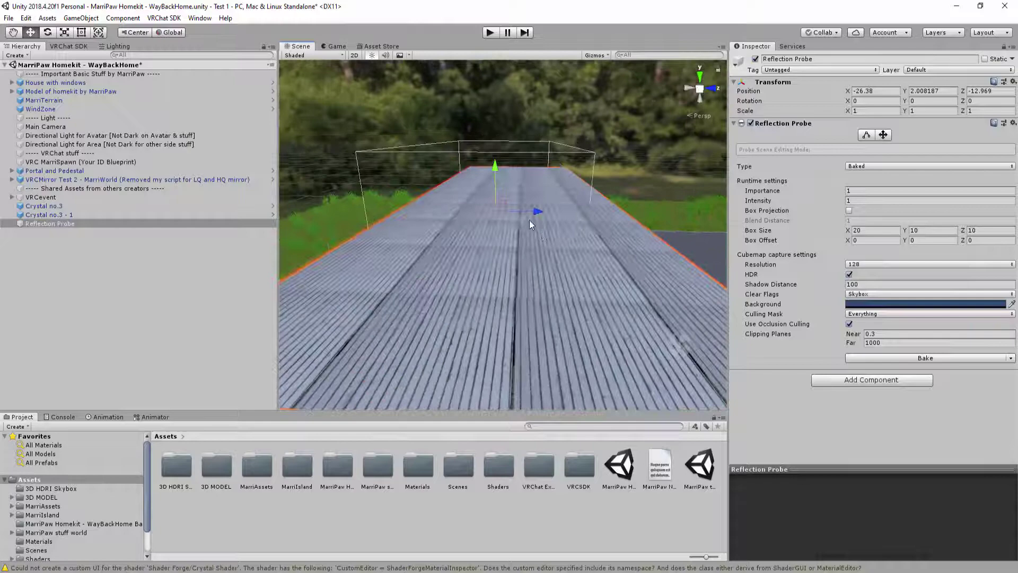
{"action": "left_click_drag", "start_coordinate": [529, 220], "coordinate": [123, 177]}
{"action": "scroll", "coordinate": [564, 212], "scroll_direction": "up", "scroll_amount": 2}
{"action": "scroll", "coordinate": [564, 213], "scroll_direction": "up", "scroll_amount": 3}
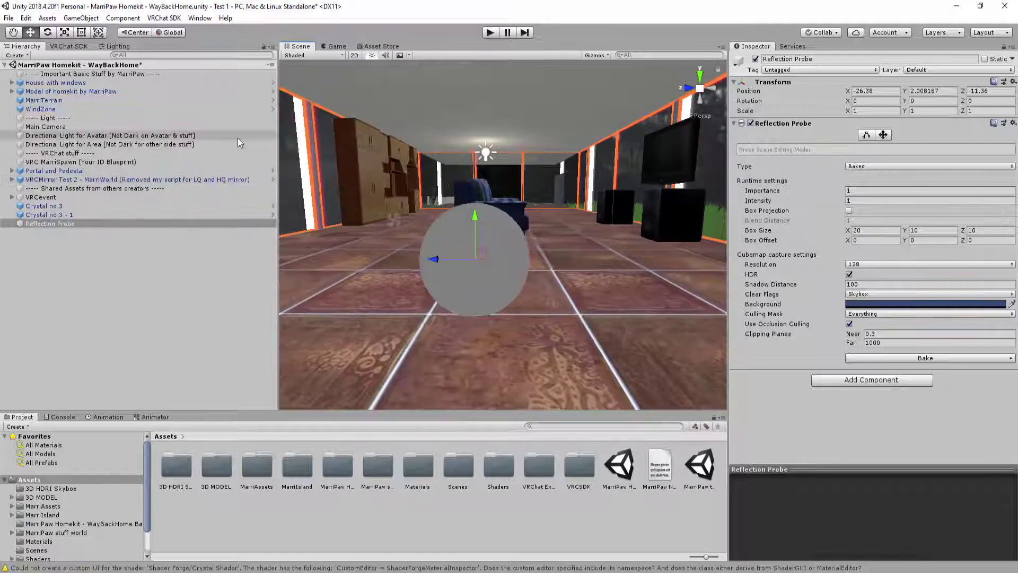
Step: Bake the Reflection Probe, then toggle it off and on to compare, leaving it enabled
{"action": "left_click", "coordinate": [908, 358]}
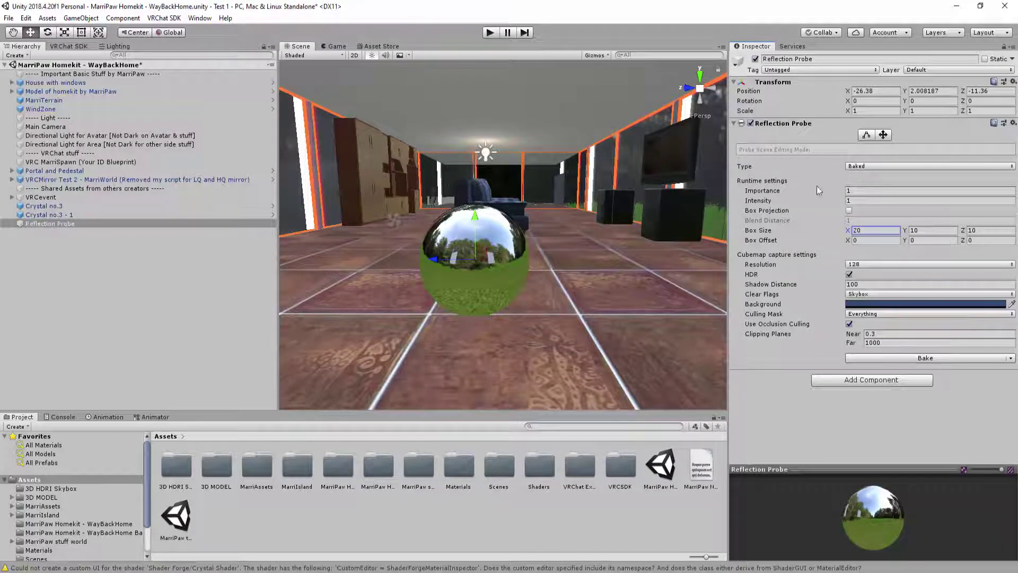
{"action": "left_click", "coordinate": [755, 59]}
{"action": "left_click", "coordinate": [755, 59]}
{"action": "left_click", "coordinate": [756, 59]}
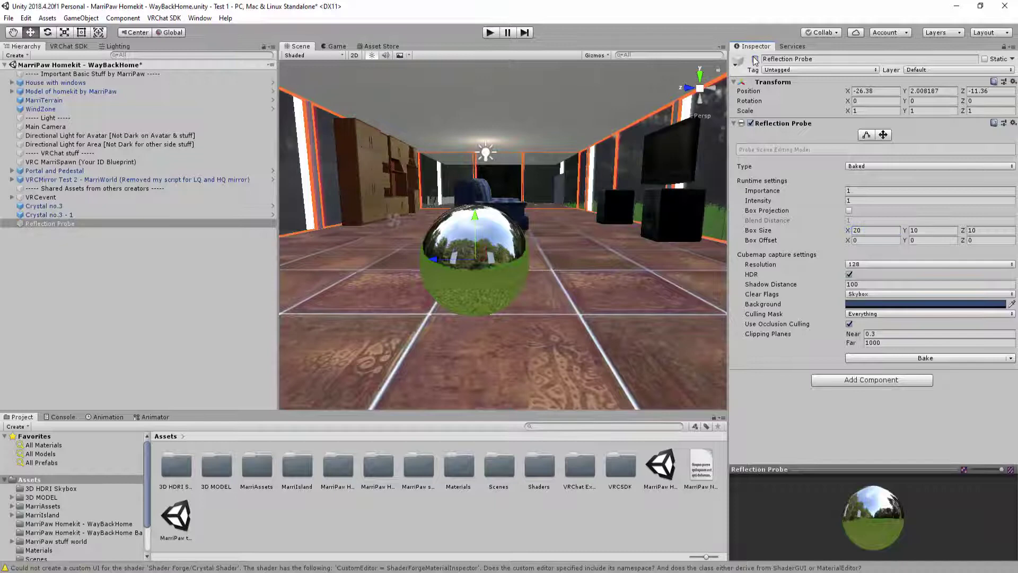
{"action": "left_click", "coordinate": [755, 59]}
{"action": "left_click", "coordinate": [755, 59]}
{"action": "left_click", "coordinate": [755, 59]}
{"action": "right_click_drag", "start_coordinate": [583, 212], "coordinate": [577, 215]}
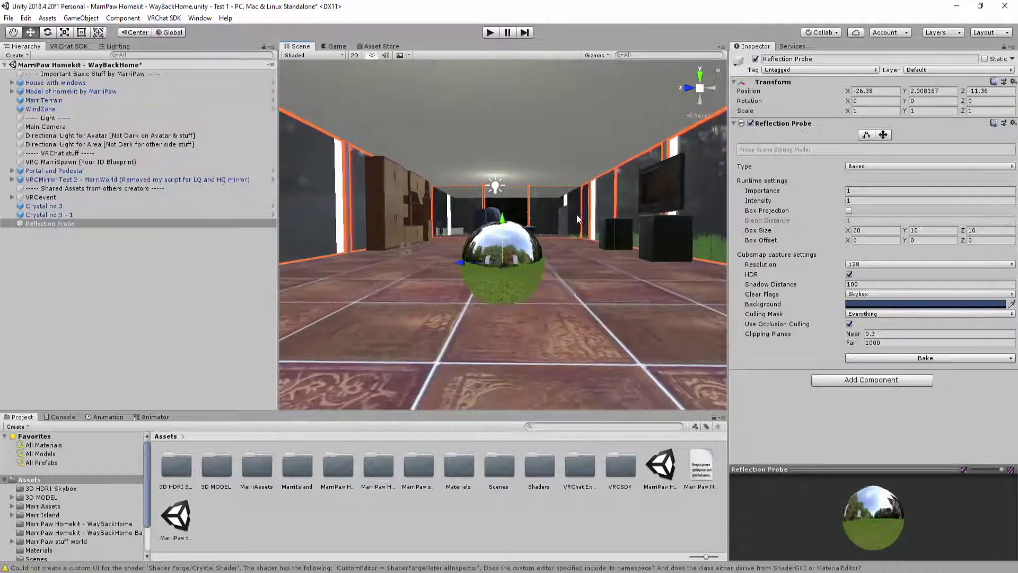
Step: Select the area directional light and leave its intensity unchanged at 0.5
{"action": "left_click", "coordinate": [114, 46]}
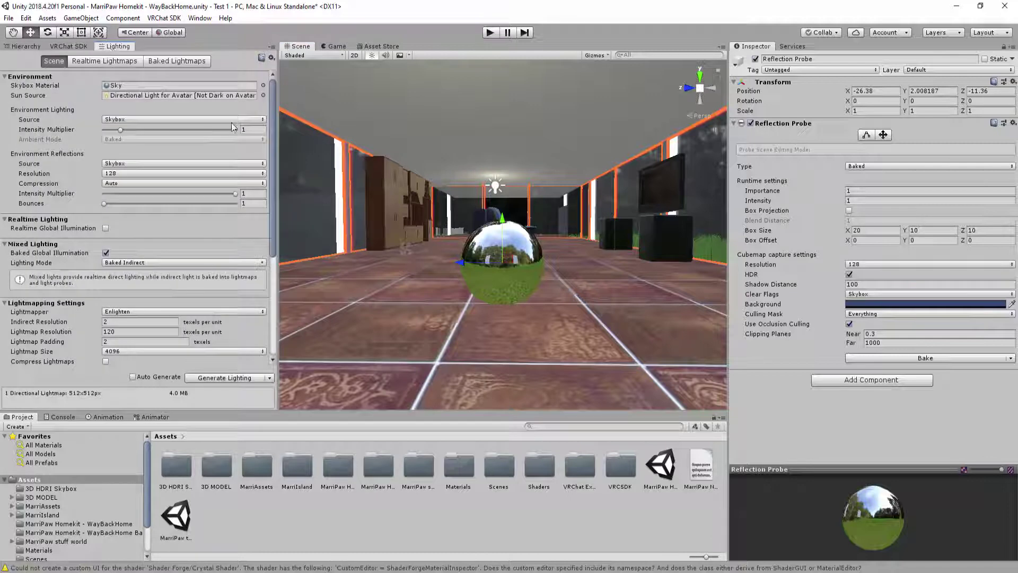
{"action": "left_click", "coordinate": [26, 47]}
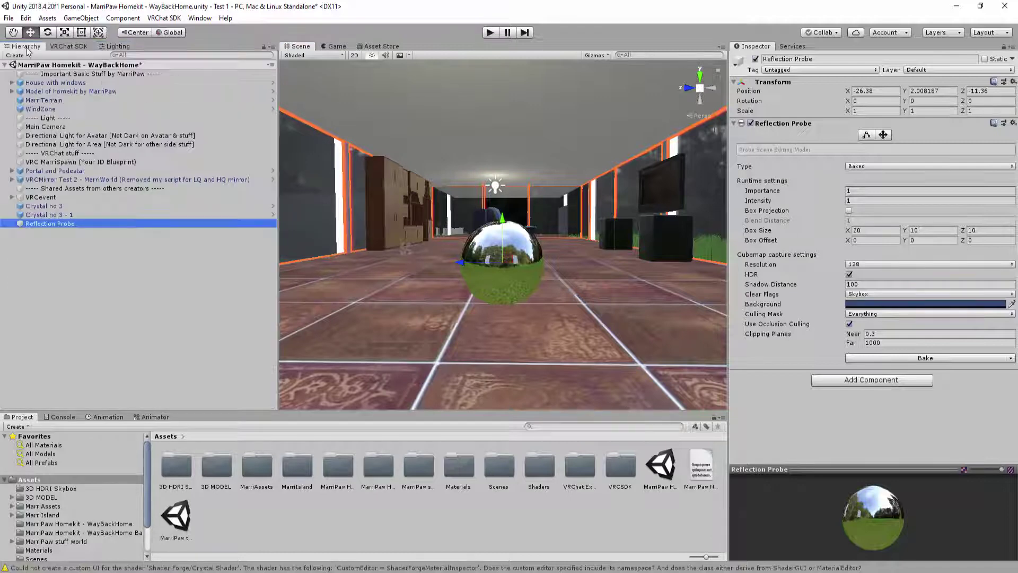
{"action": "double_click", "coordinate": [77, 144]}
{"action": "right_click_drag", "start_coordinate": [504, 225], "coordinate": [509, 276]}
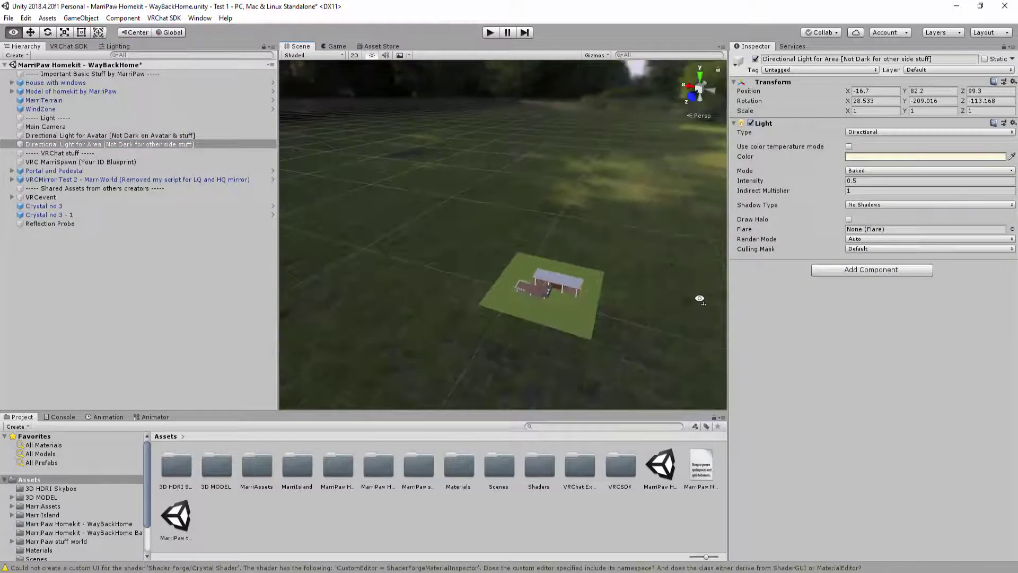
{"action": "left_click", "coordinate": [875, 180]}
{"action": "type", "text": "324234234234234"}
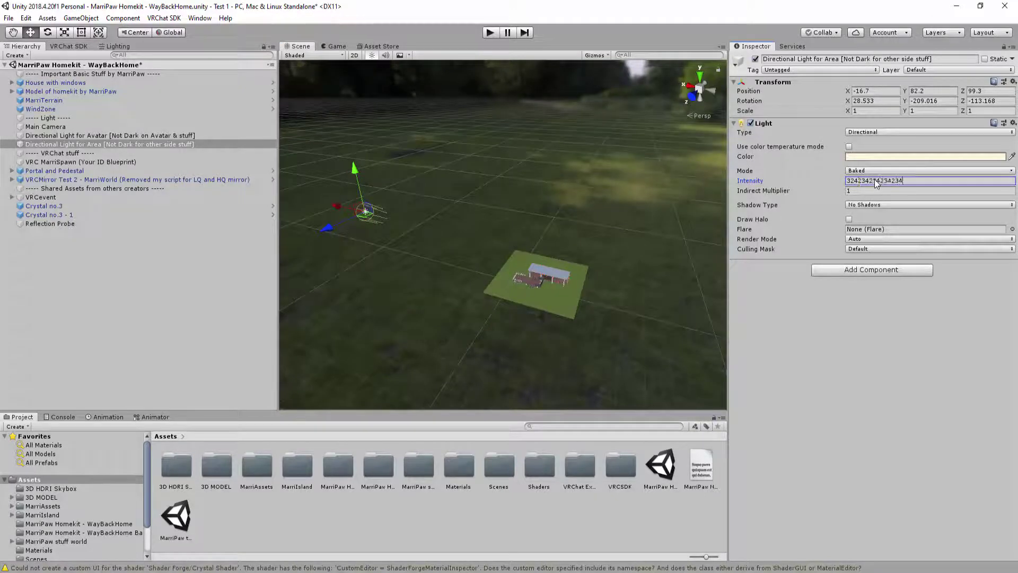
{"action": "key", "text": "Escape"}
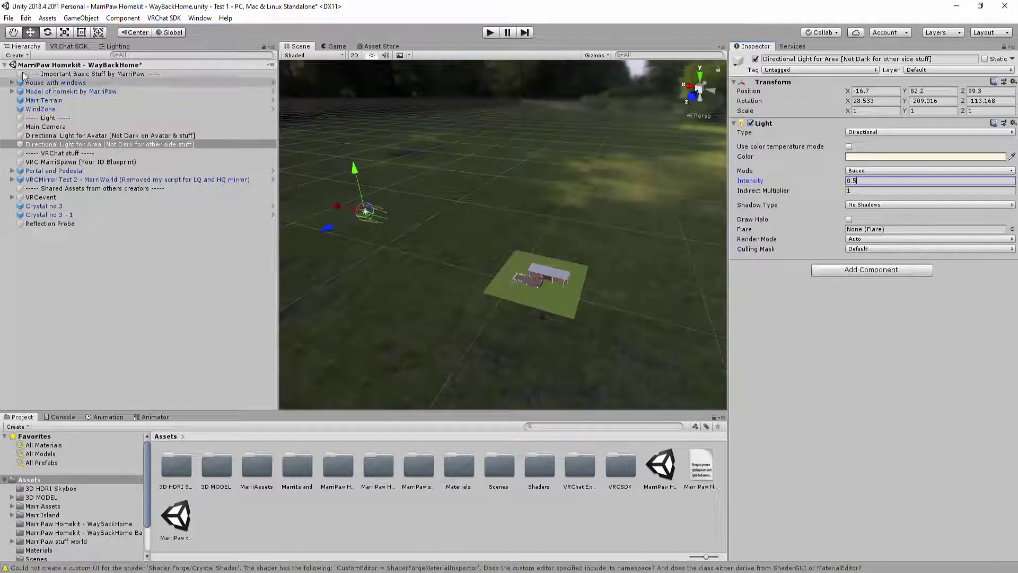
Step: Set the Environment Intensity Multiplier in the scene lighting settings to 1
{"action": "left_click", "coordinate": [117, 46]}
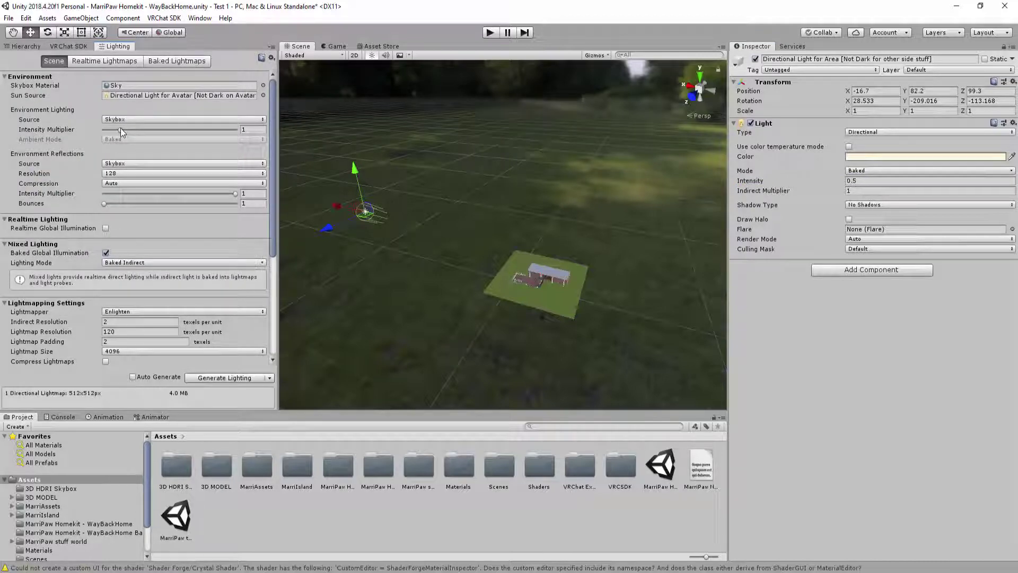
{"action": "mouse_move", "coordinate": [120, 128]}
{"action": "left_mouse_down"}
{"action": "mouse_move", "coordinate": [148, 128]}
{"action": "mouse_move", "coordinate": [107, 129]}
{"action": "left_mouse_up"}
{"action": "type", "text": "1"}
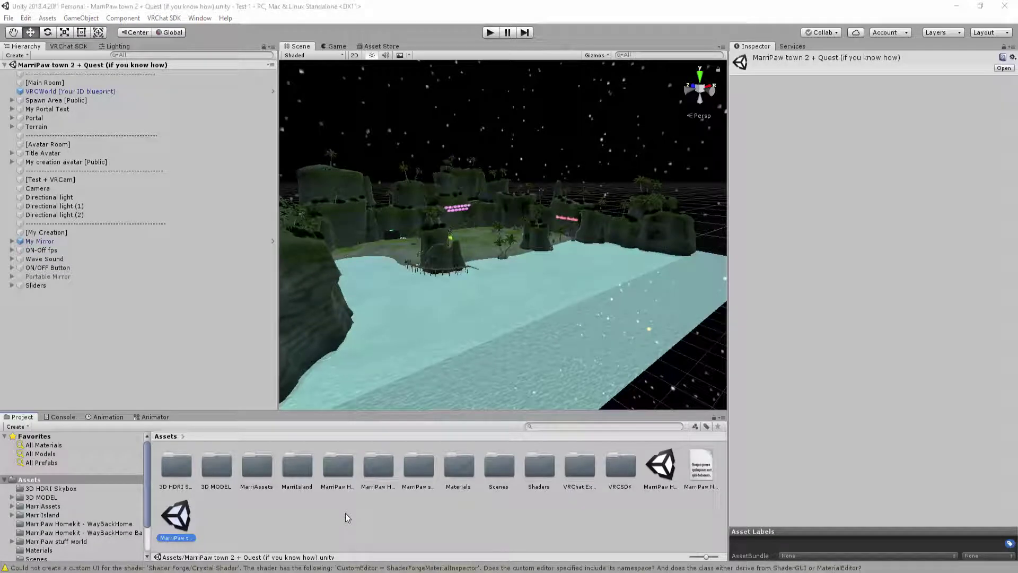
Step: Locate the sun source Directional light and keep its Render Mode as Important
{"action": "left_click", "coordinate": [121, 46]}
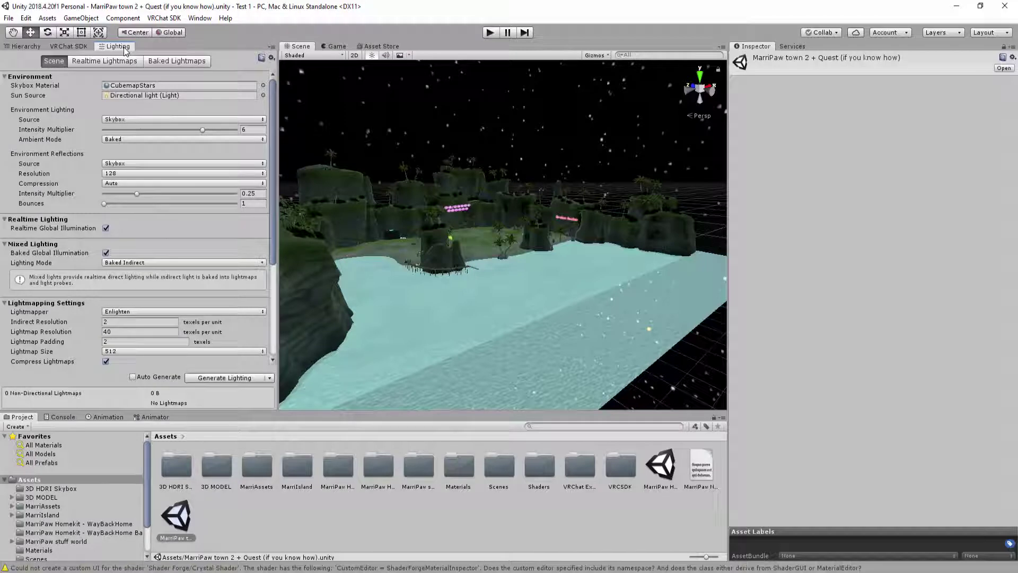
{"action": "left_click", "coordinate": [144, 95]}
{"action": "left_click", "coordinate": [33, 48]}
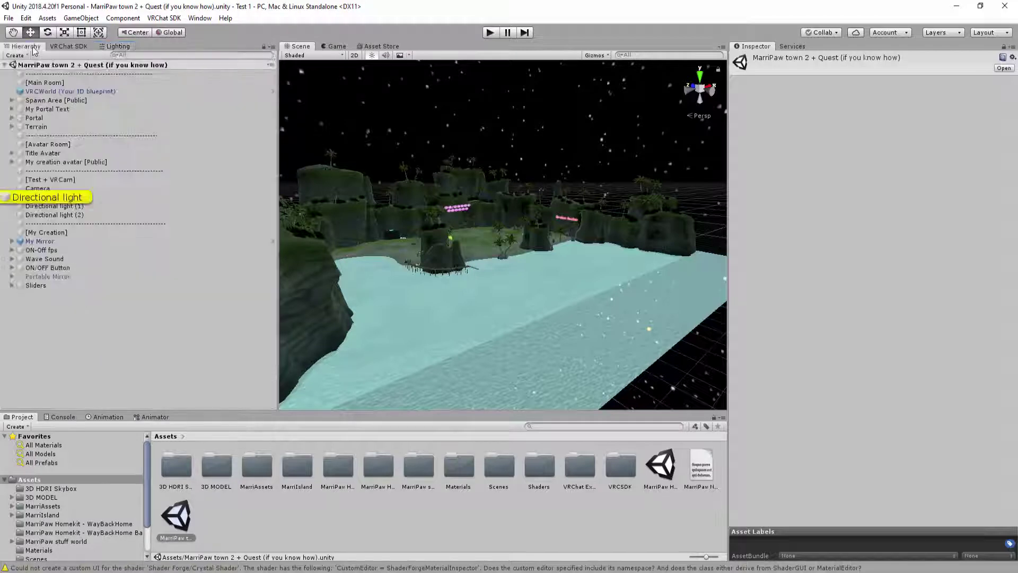
{"action": "left_click", "coordinate": [68, 198]}
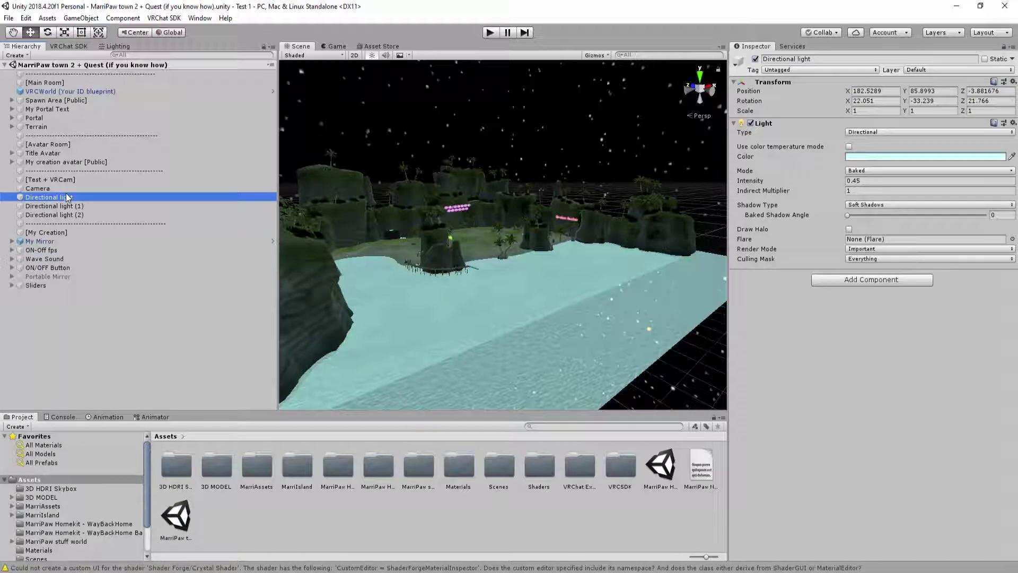
{"action": "left_click", "coordinate": [873, 249]}
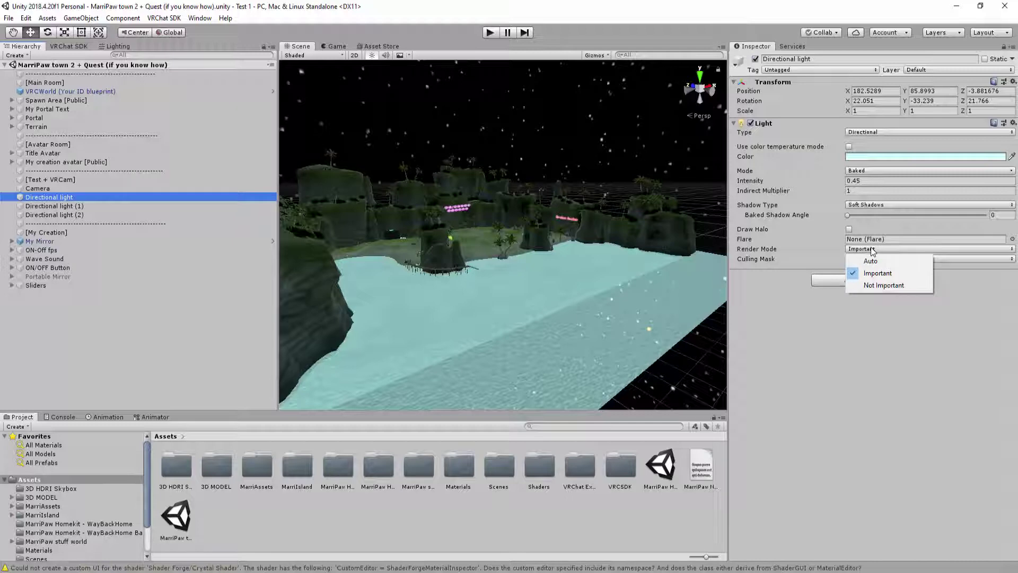
{"action": "left_click", "coordinate": [68, 209]}
Step: Set the Render Mode of Directional light (1) and (2) to Not Important
{"action": "left_click", "coordinate": [68, 209]}
{"action": "left_click", "coordinate": [73, 215], "text": "shift"}
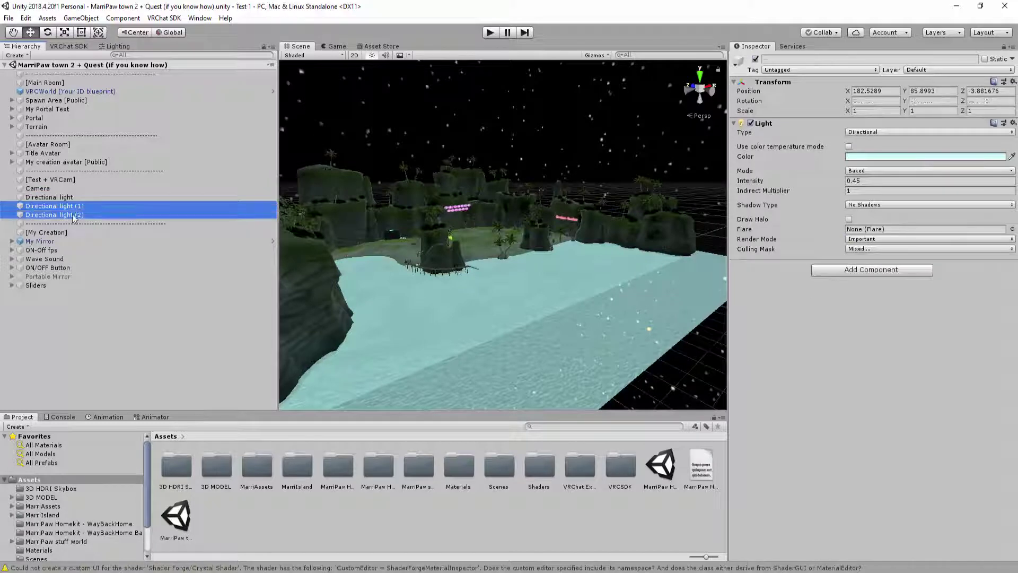
{"action": "left_click", "coordinate": [855, 243]}
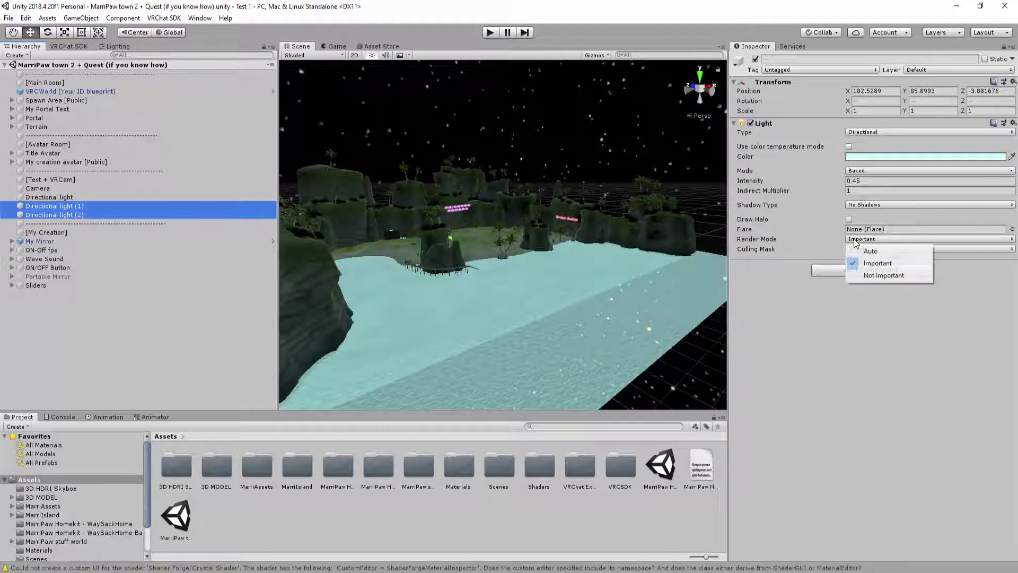
{"action": "left_click", "coordinate": [872, 276]}
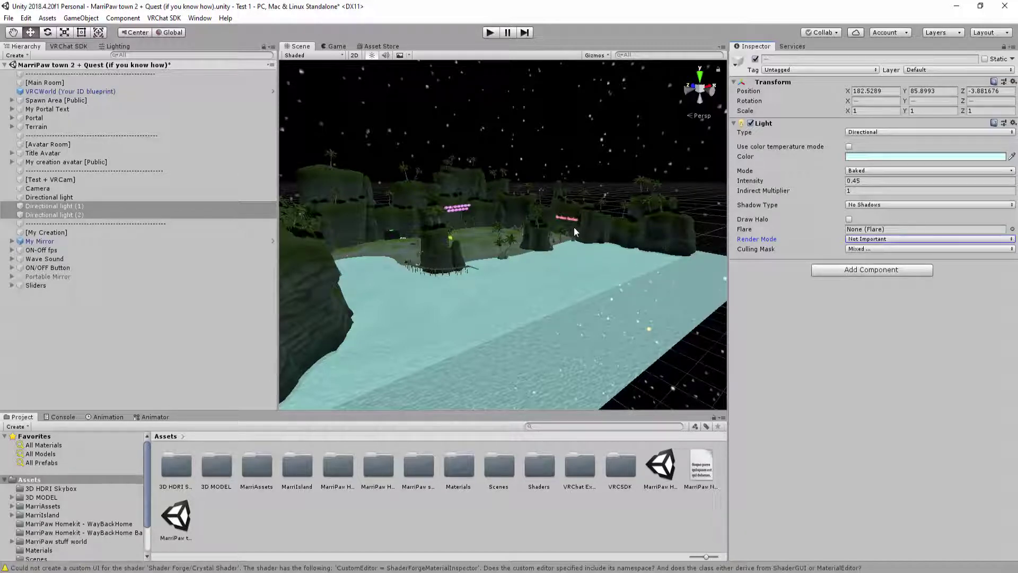
{"action": "left_click", "coordinate": [855, 250]}
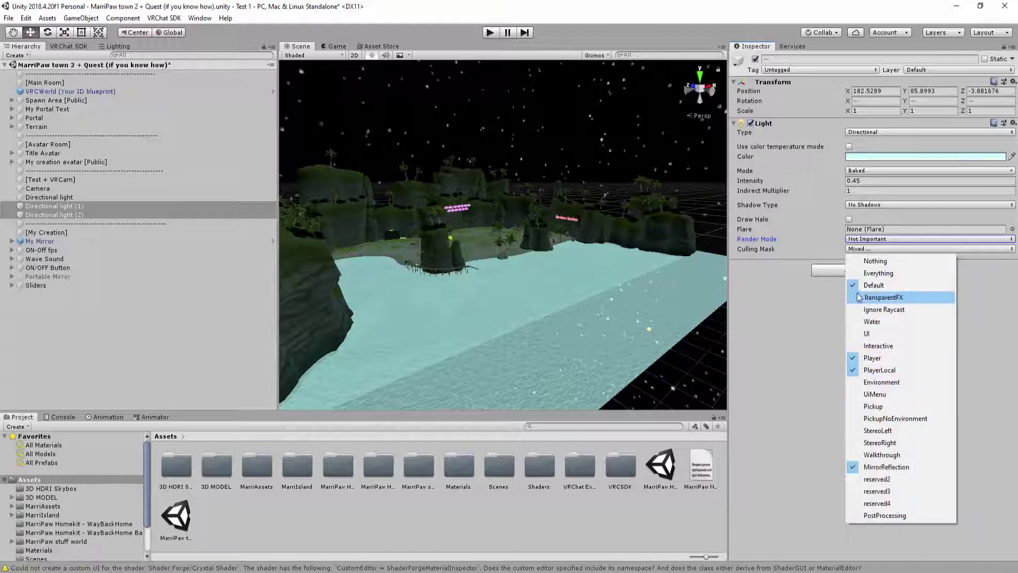
{"action": "left_click", "coordinate": [830, 356]}
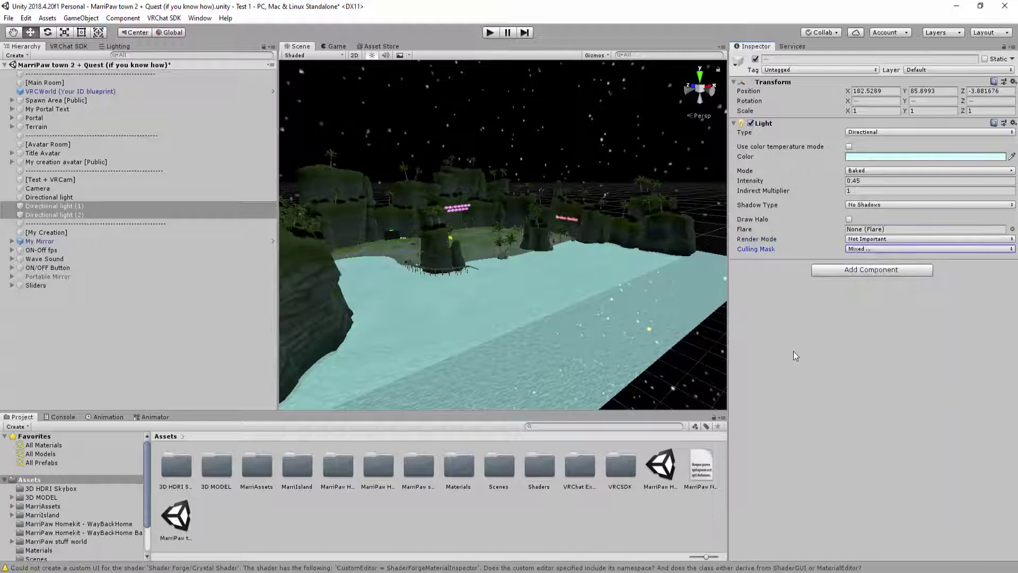
{"action": "left_click", "coordinate": [117, 46]}
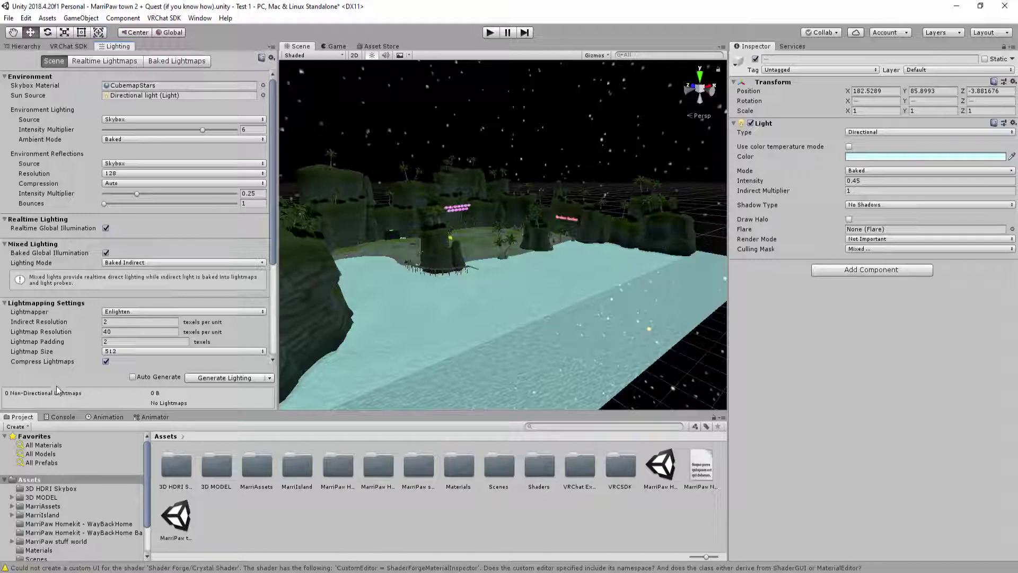
Step: Save the town 2 scene and run Build & Test from the VRChat SDK Builder
{"action": "left_click", "coordinate": [27, 45]}
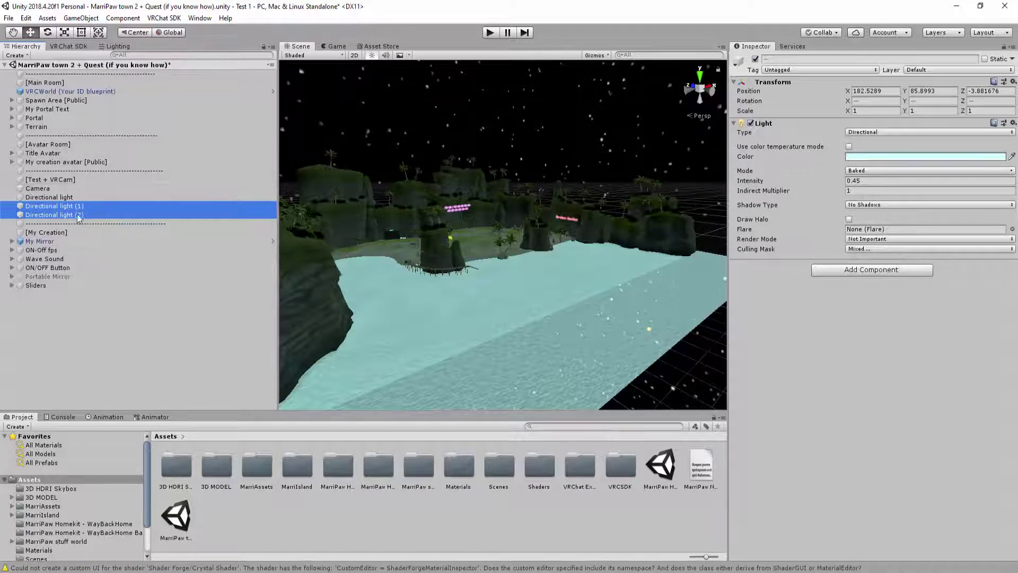
{"action": "left_click", "coordinate": [77, 197]}
{"action": "key", "text": "ctrl+s"}
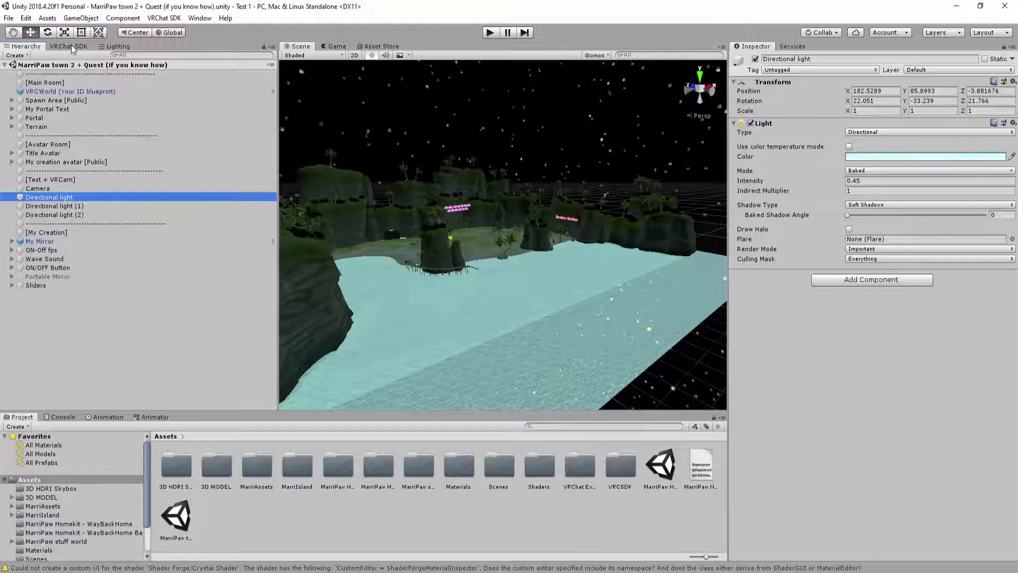
{"action": "left_click", "coordinate": [71, 45]}
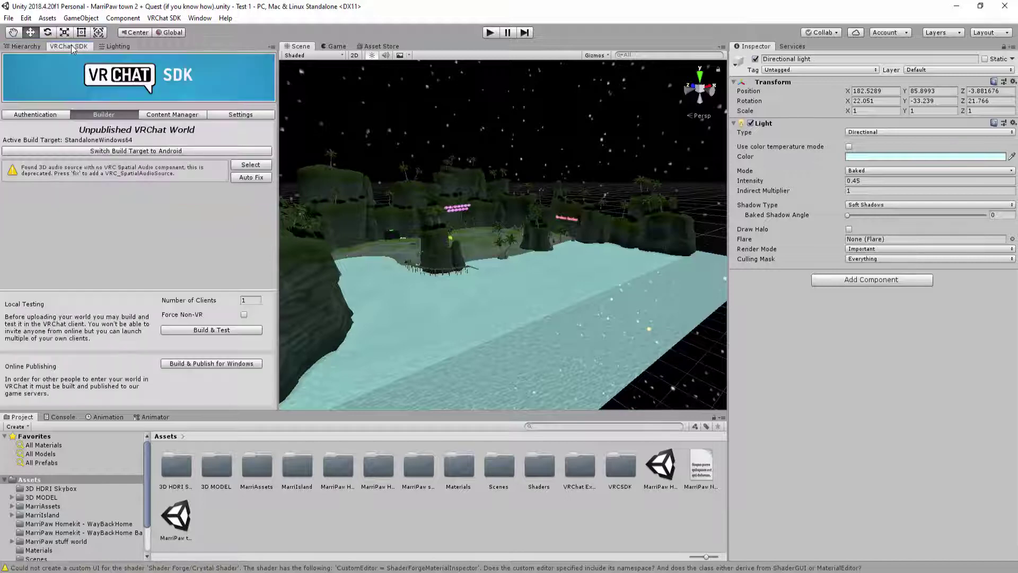
{"action": "left_click", "coordinate": [215, 329]}
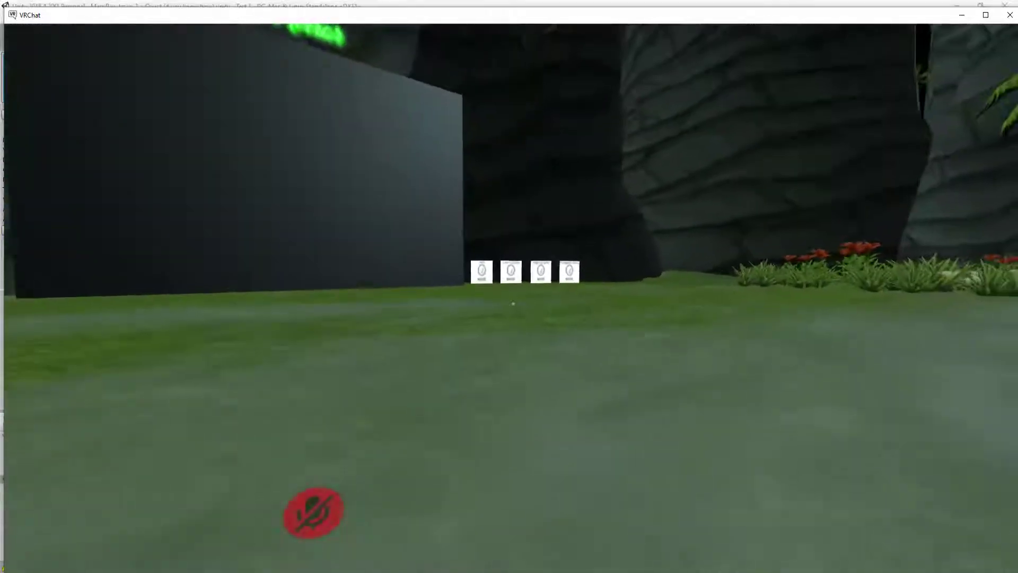
Step: Walk to the mirror panels and turn on the Portable menu mirror to view the avatar
{"action": "key", "text": "w"}
{"action": "key", "text": "w"}
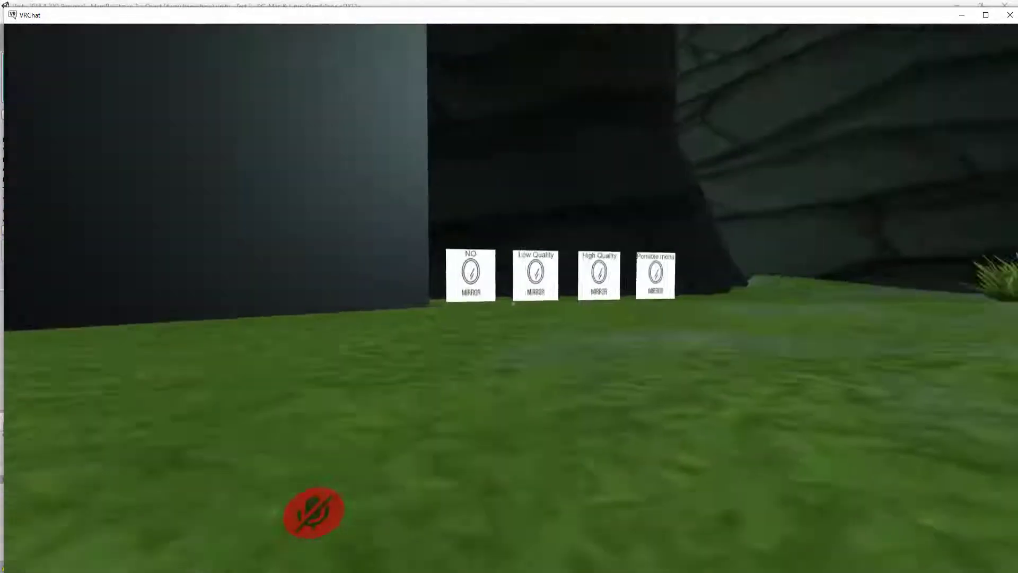
{"action": "key", "text": "w"}
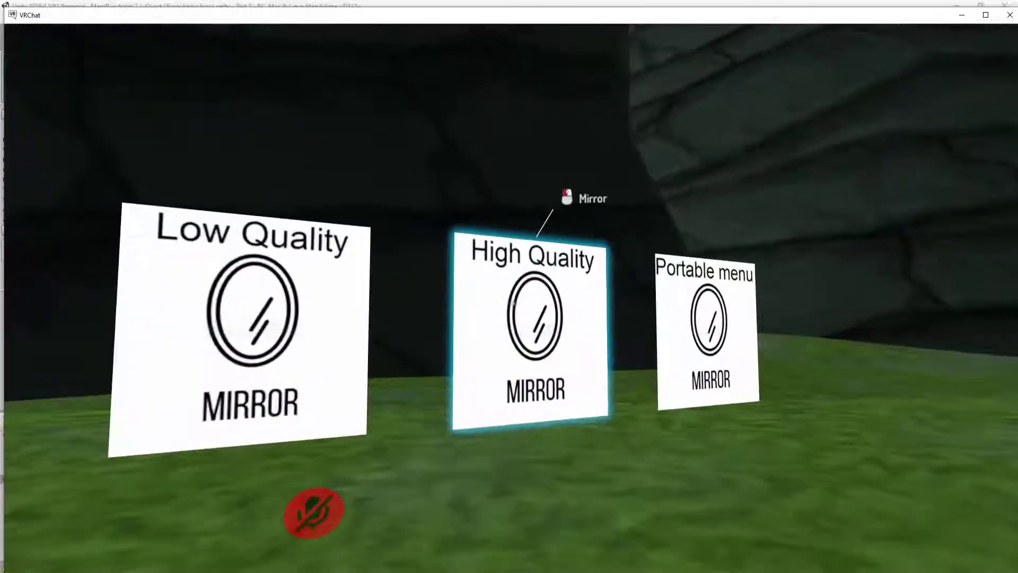
{"action": "key", "text": "w"}
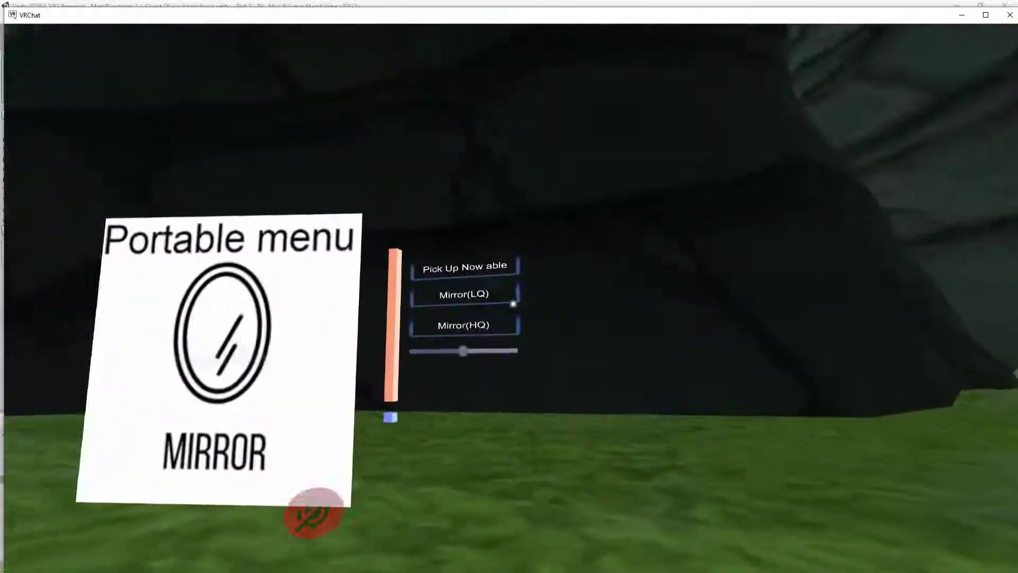
{"action": "left_click", "coordinate": [513, 303]}
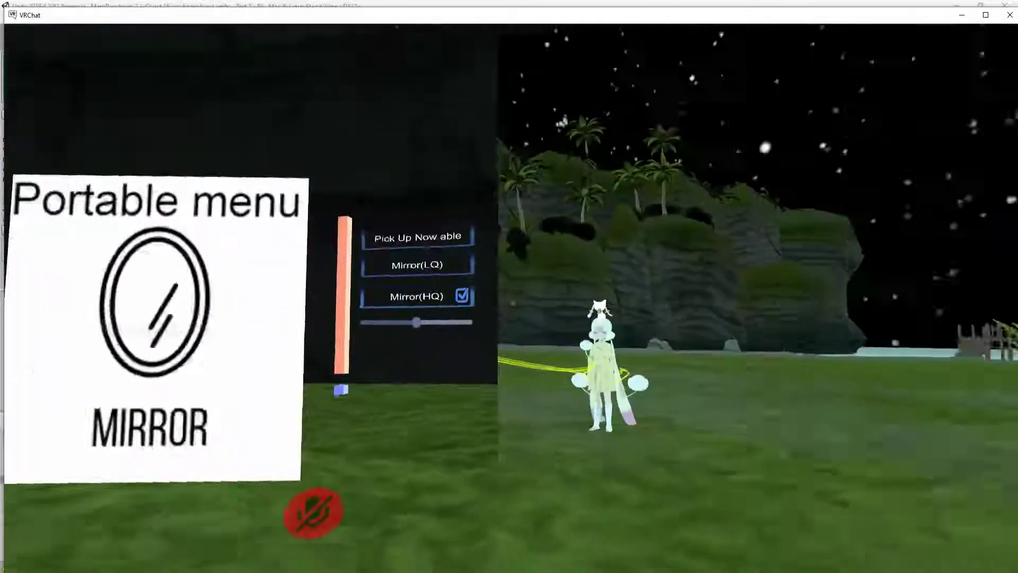
{"action": "key", "text": "s"}
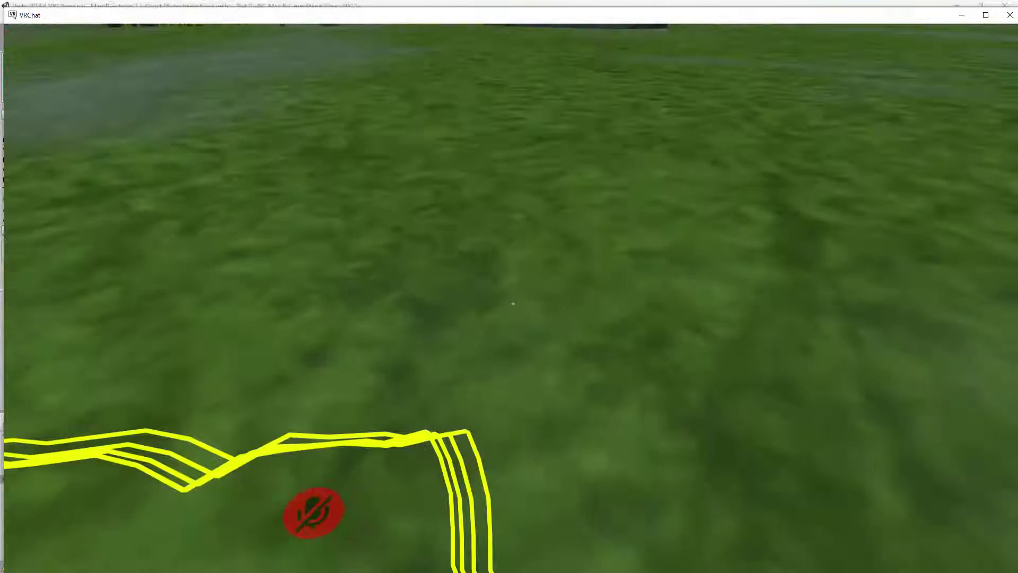
{"action": "key", "text": "w"}
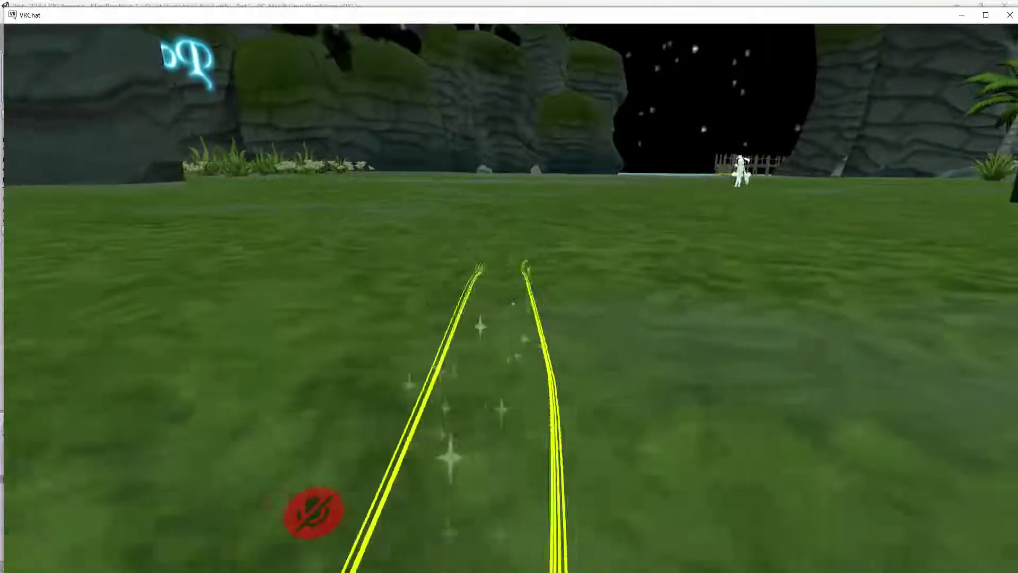
Step: Pick Area 51 Alien from the quick menu's Public avatars and change into it
{"action": "key", "text": "Escape"}
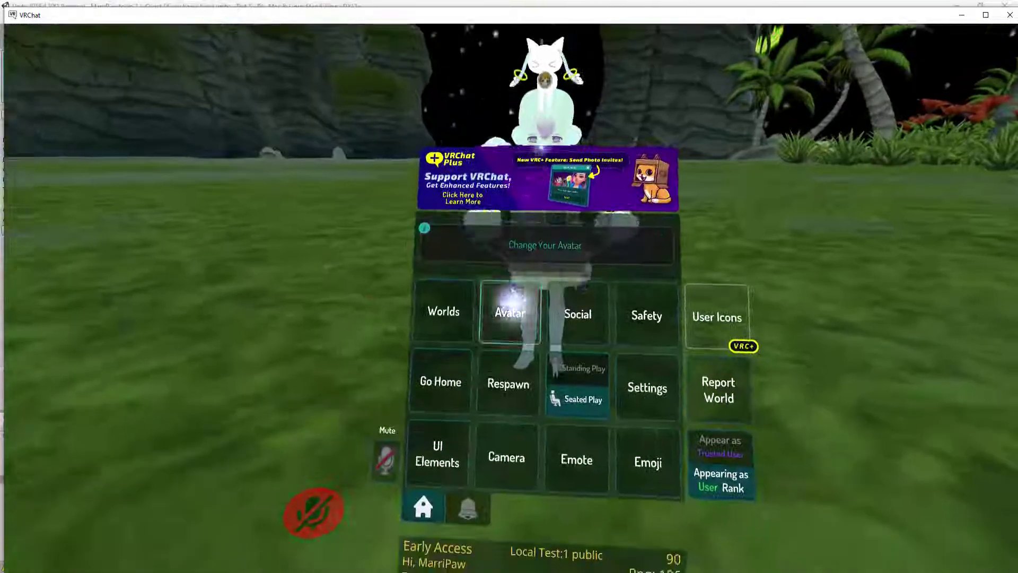
{"action": "left_click", "coordinate": [512, 293]}
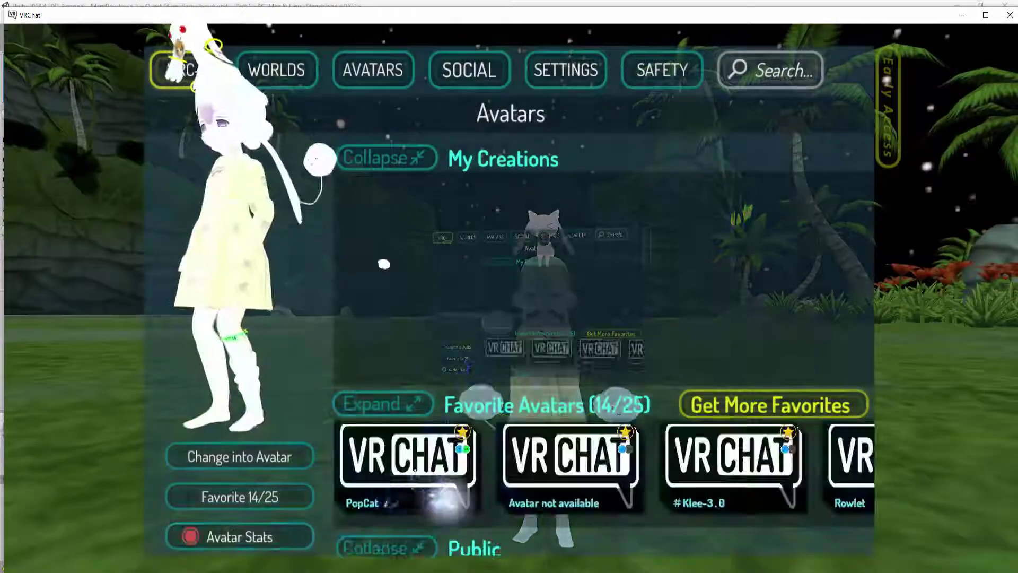
{"action": "scroll", "coordinate": [462, 321], "scroll_direction": "down", "scroll_amount": 2}
{"action": "left_click", "coordinate": [408, 512]}
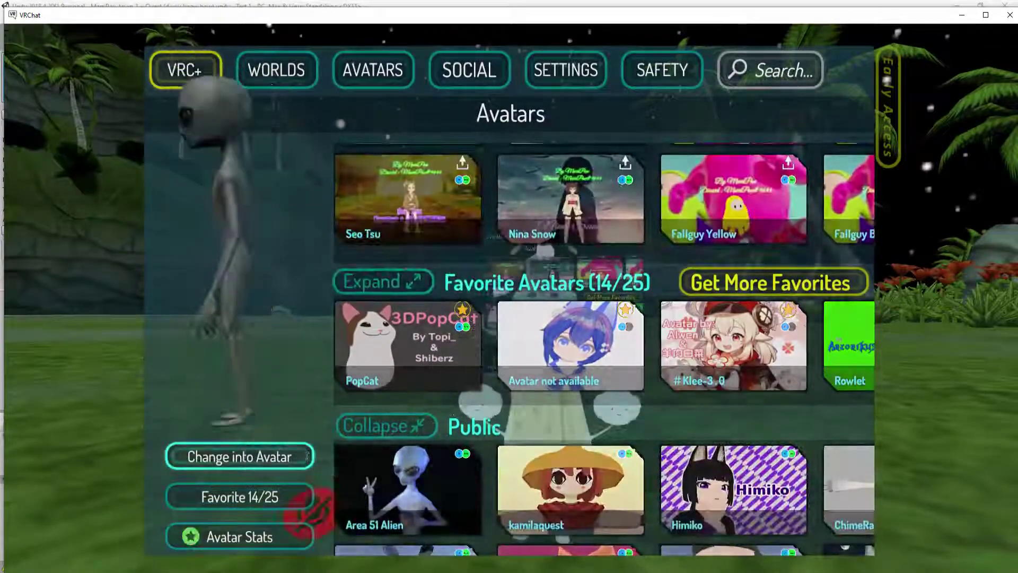
{"action": "left_click", "coordinate": [240, 457]}
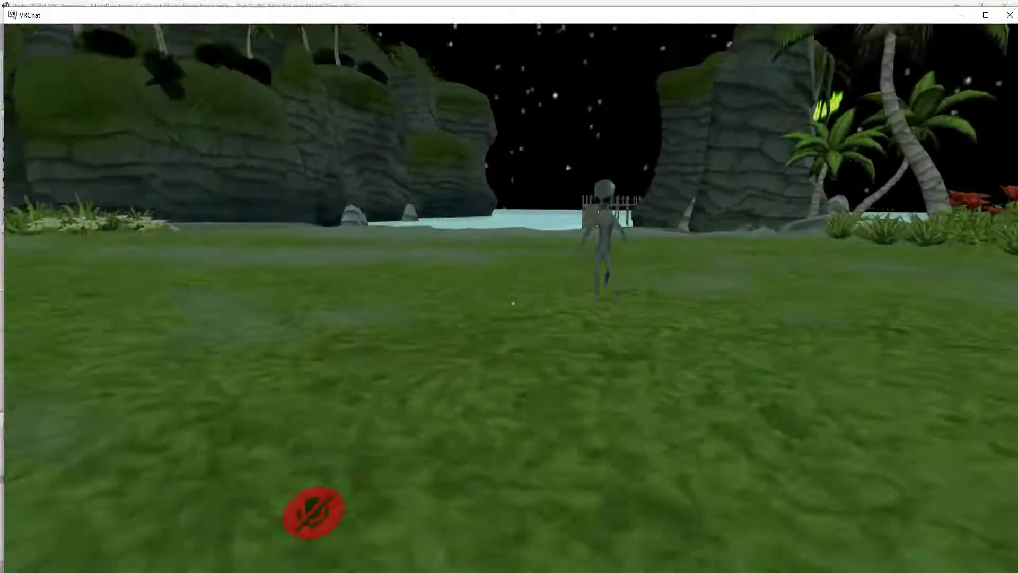
Step: Walk forward on the island to view the Area 51 Alien avatar under the stars
{"action": "key", "text": "w"}
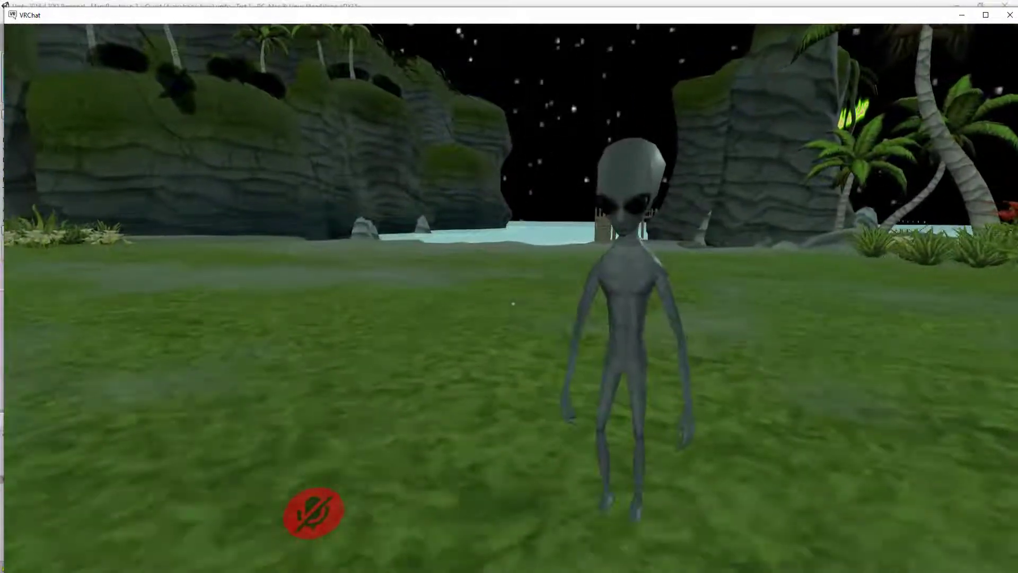